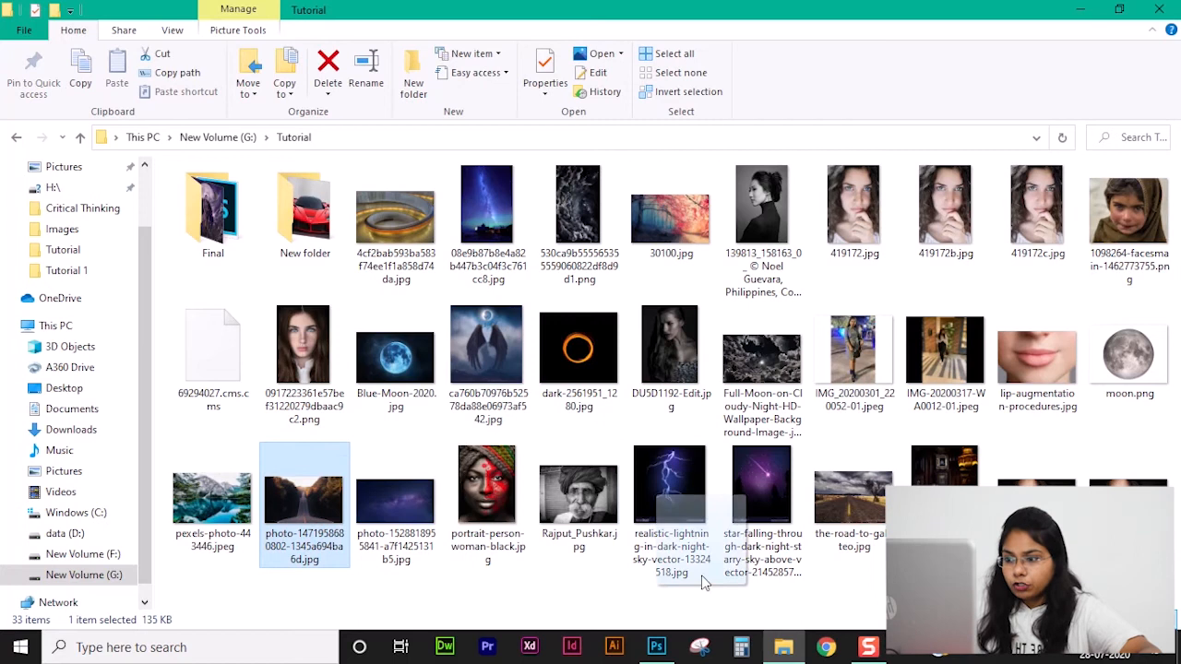
{"action": "left_click", "coordinate": [658, 647]}
{"action": "left_click_drag", "start_coordinate": [664, 657], "coordinate": [76, 281]}
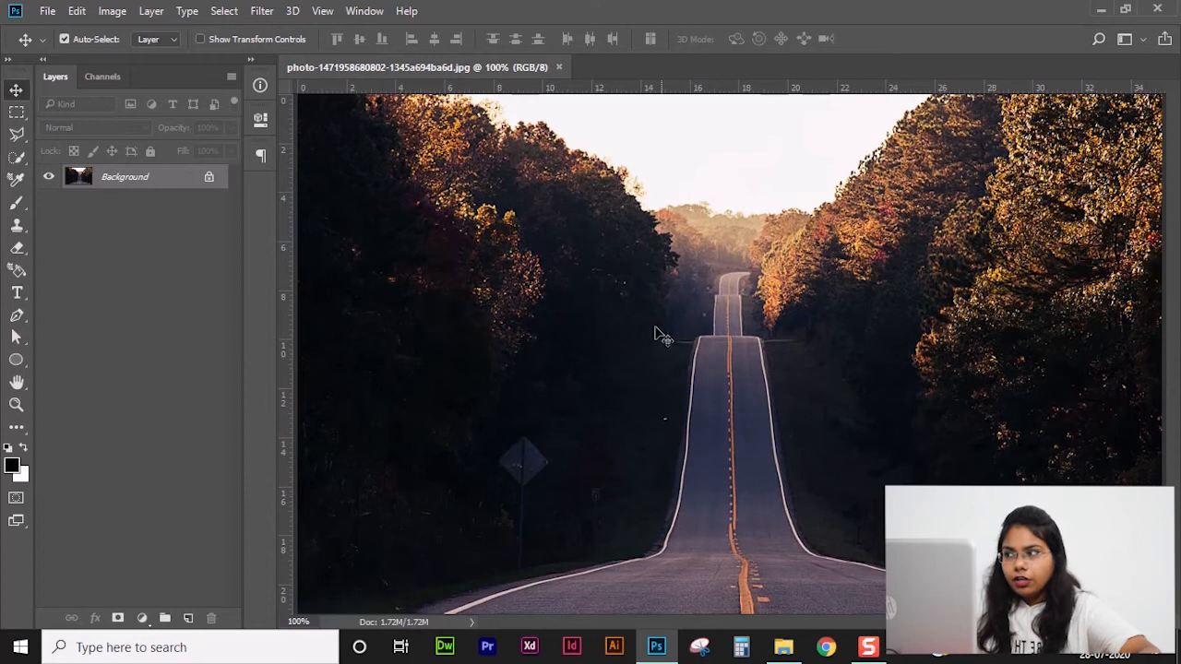
{"action": "scroll", "coordinate": [974, 404], "scroll_direction": "down", "scroll_amount": 2}
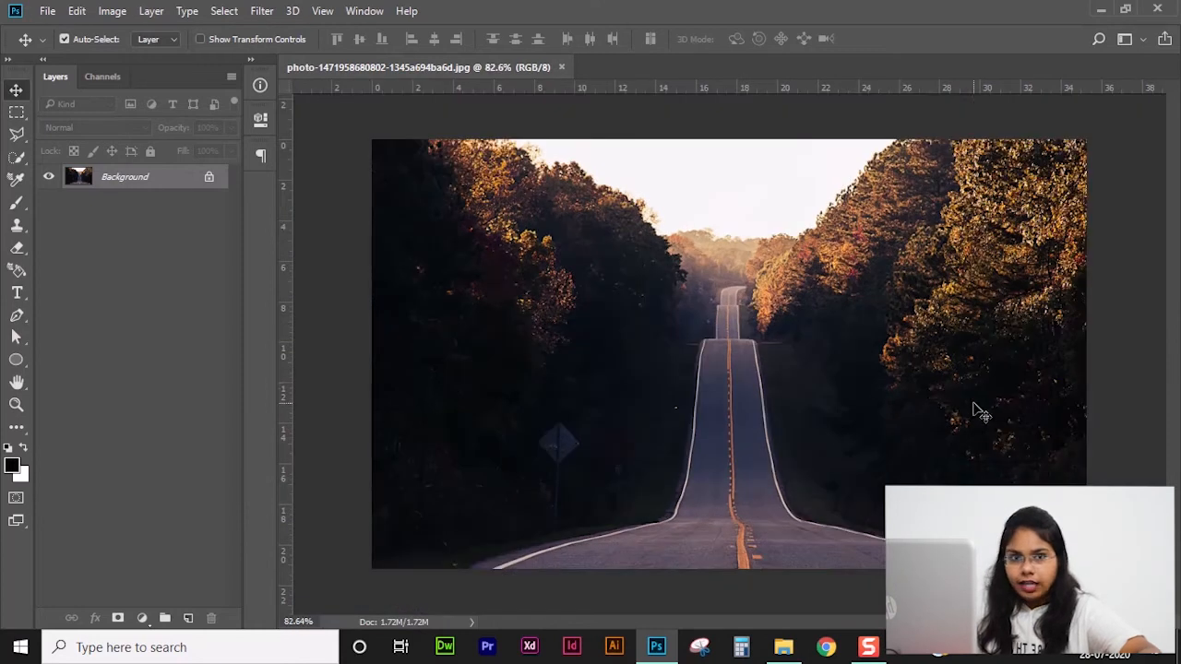
Unlock the Background into a regular layer and undo the change
{"action": "left_click", "coordinate": [208, 179]}
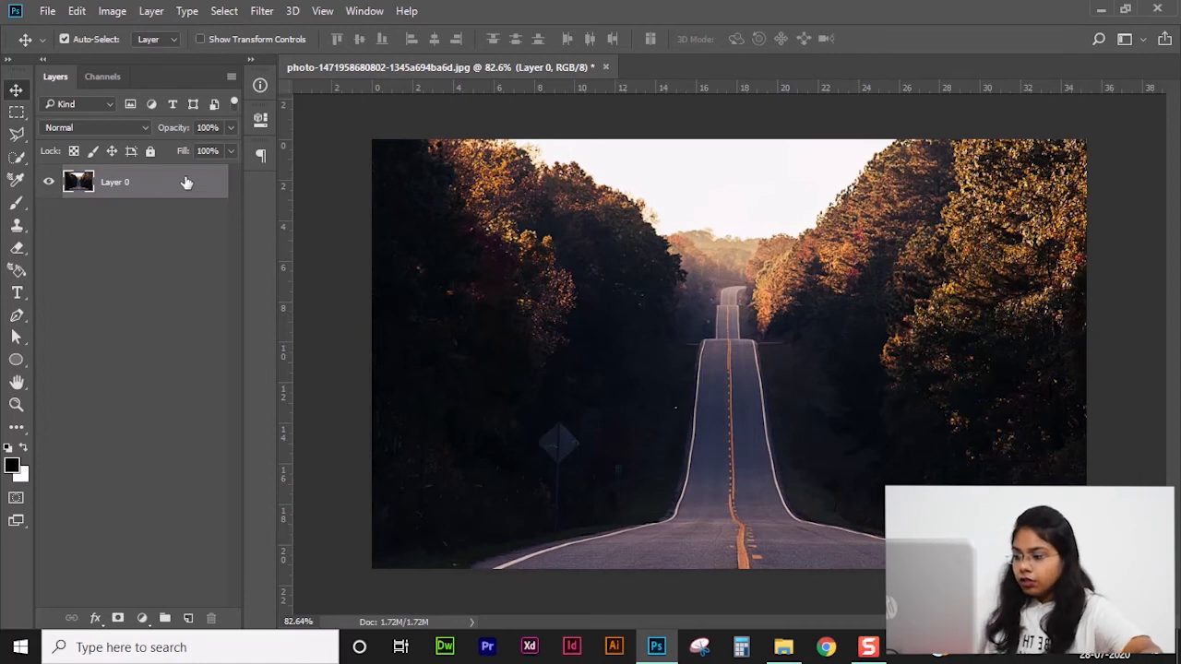
{"action": "key", "text": "ctrl"}
{"action": "key", "text": "ctrl+z"}
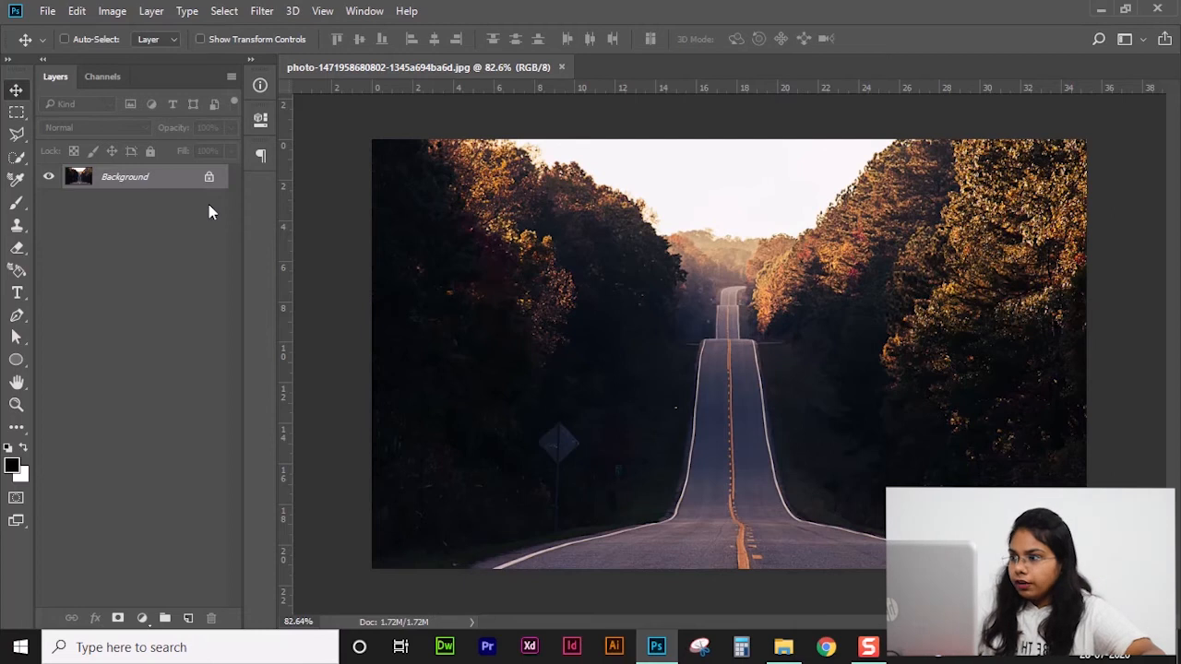
Duplicate the Background layer and hide the original Background
{"action": "key", "text": "ctrl"}
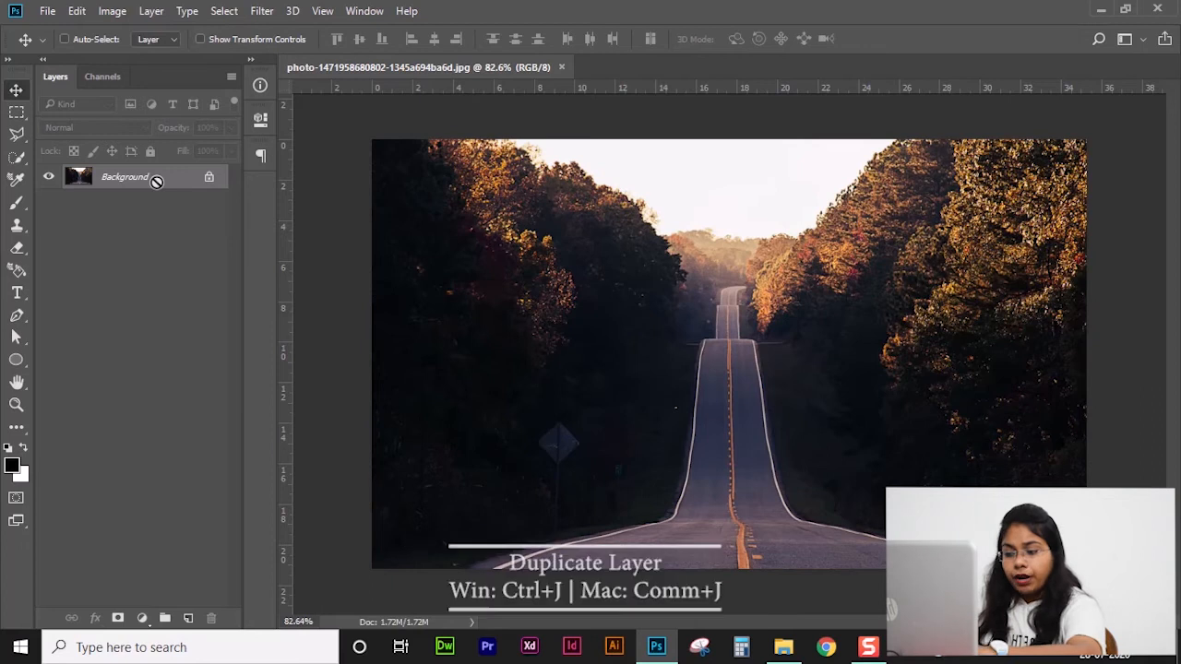
{"action": "key", "text": "ctrl+j"}
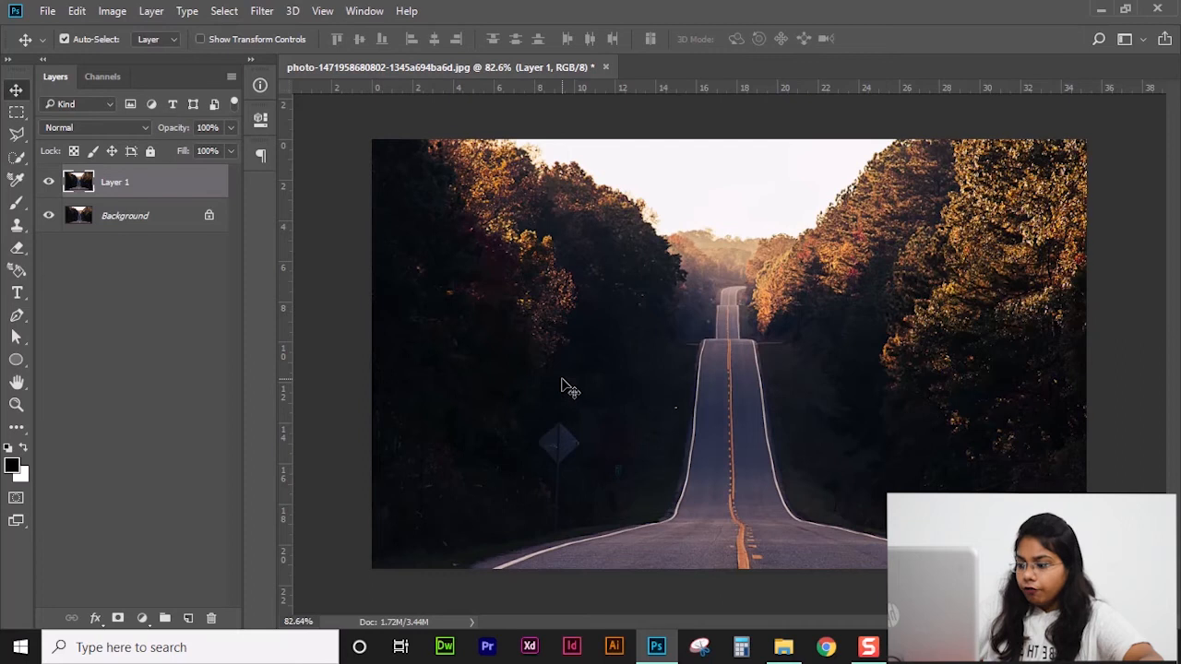
{"action": "left_click", "coordinate": [48, 215]}
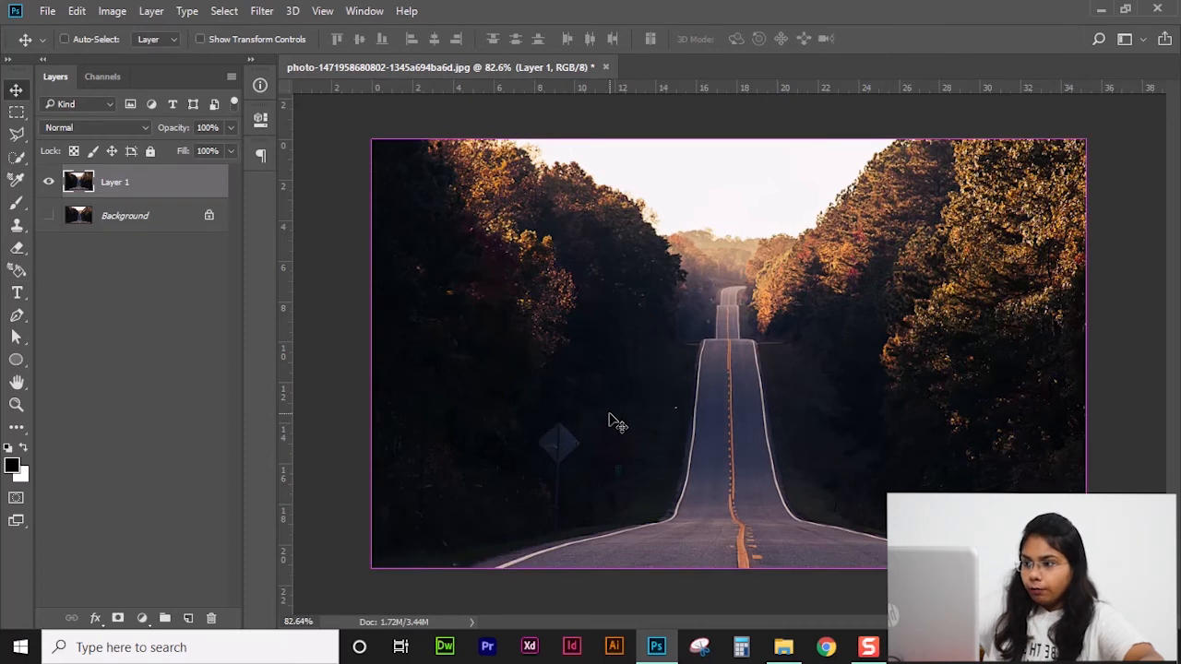
Scale Layer 1 down proportionally with Free Transform to about 73%, keeping its upper-left corner fixed
{"action": "key", "text": "ctrl+t"}
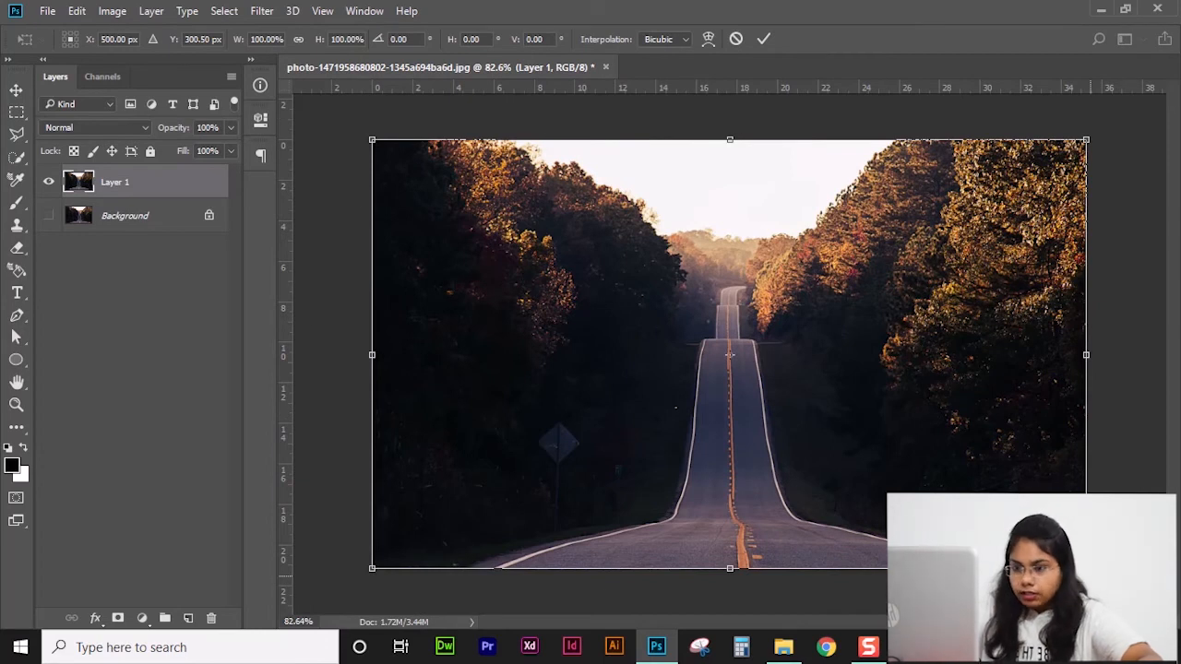
{"action": "left_click_drag", "start_coordinate": [1086, 568], "coordinate": [1014, 495]}
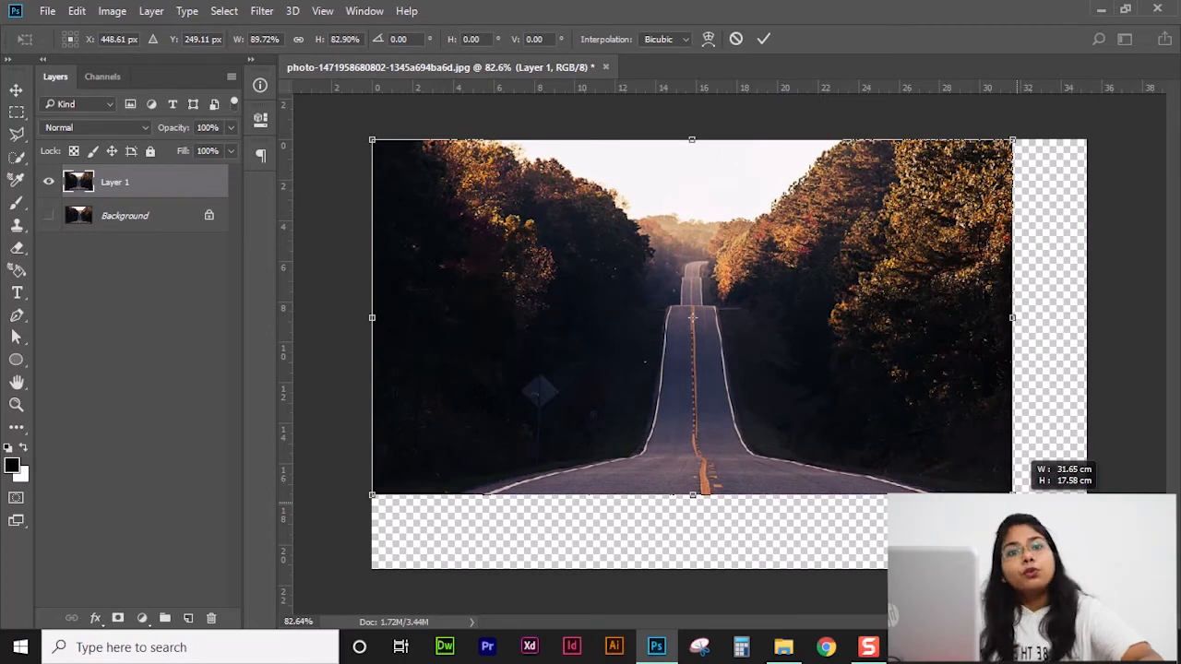
{"action": "left_click_drag", "start_coordinate": [1014, 496], "coordinate": [906, 526]}
{"action": "left_click_drag", "start_coordinate": [928, 473], "coordinate": [1087, 569]}
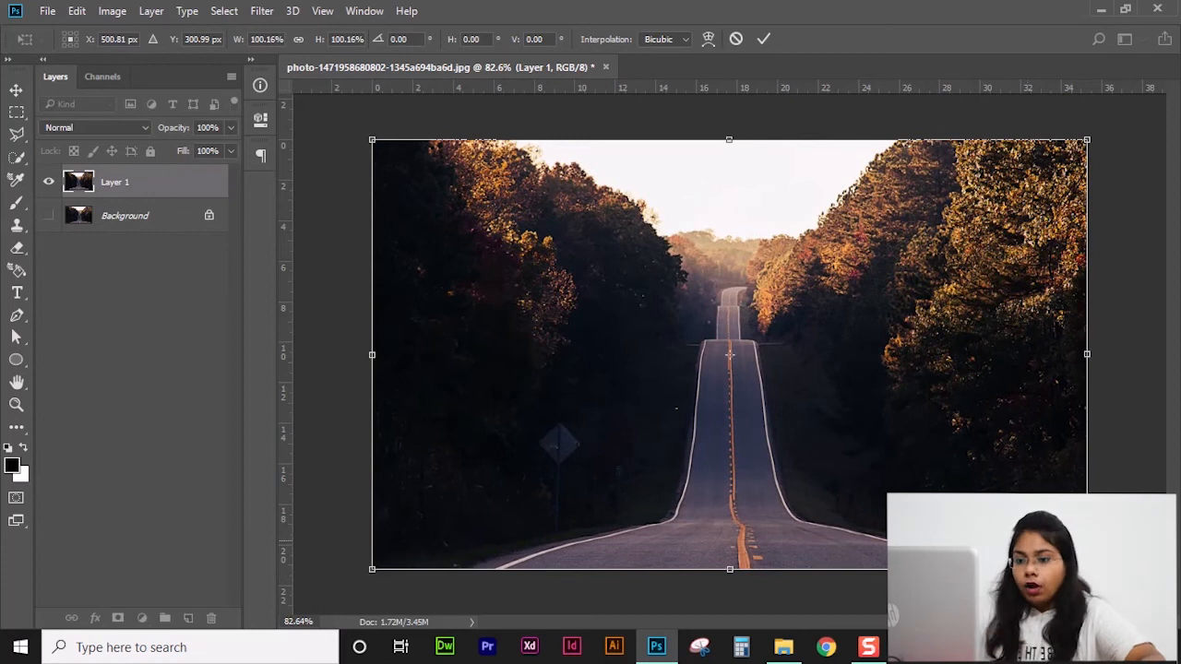
{"action": "left_click_drag", "start_coordinate": [1087, 570], "coordinate": [893, 452]}
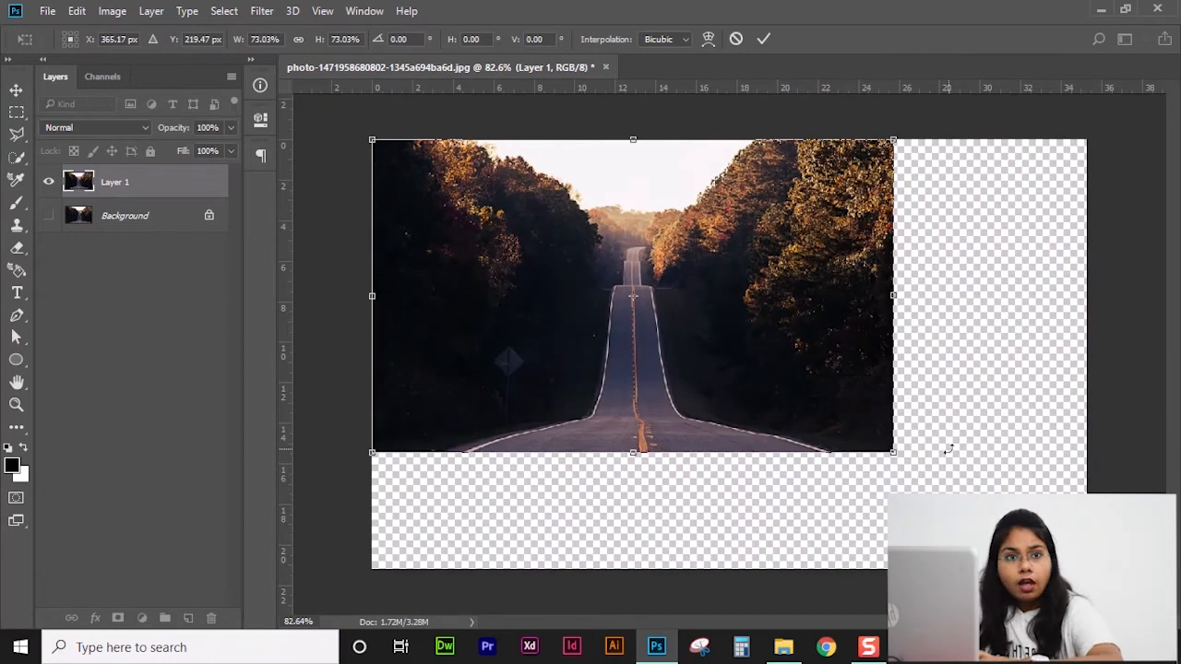
{"action": "key", "text": "Return"}
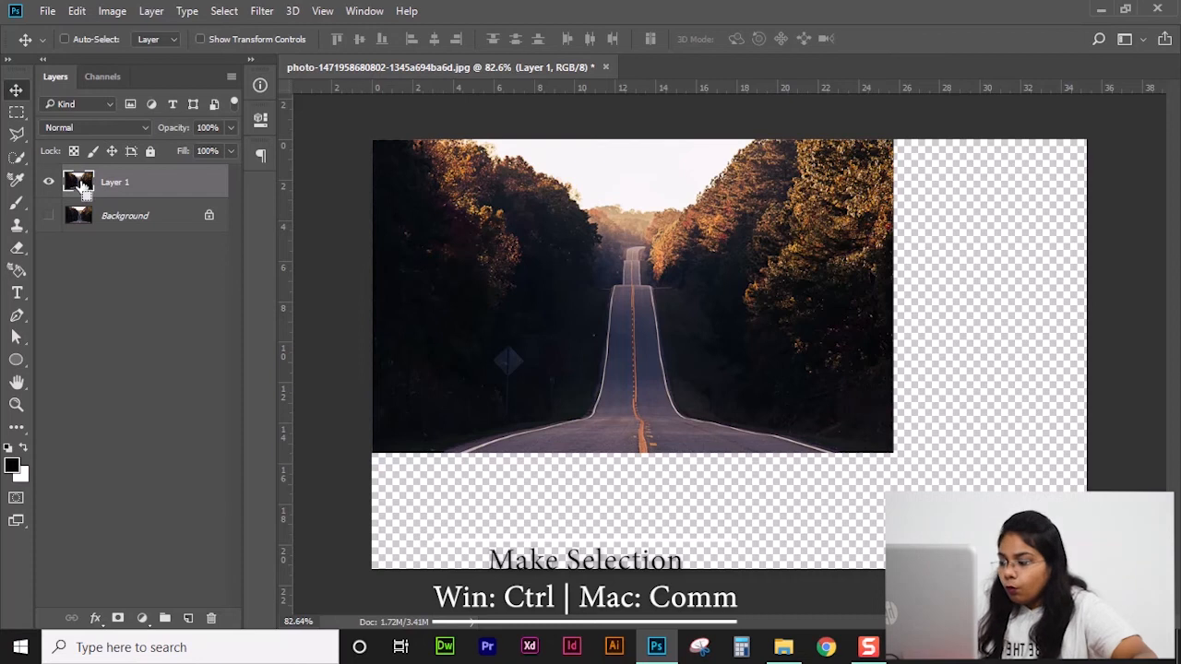
Load the outline of Layer 1's contents as a selection and deselect it
{"action": "left_click", "coordinate": [81, 185], "text": "ctrl"}
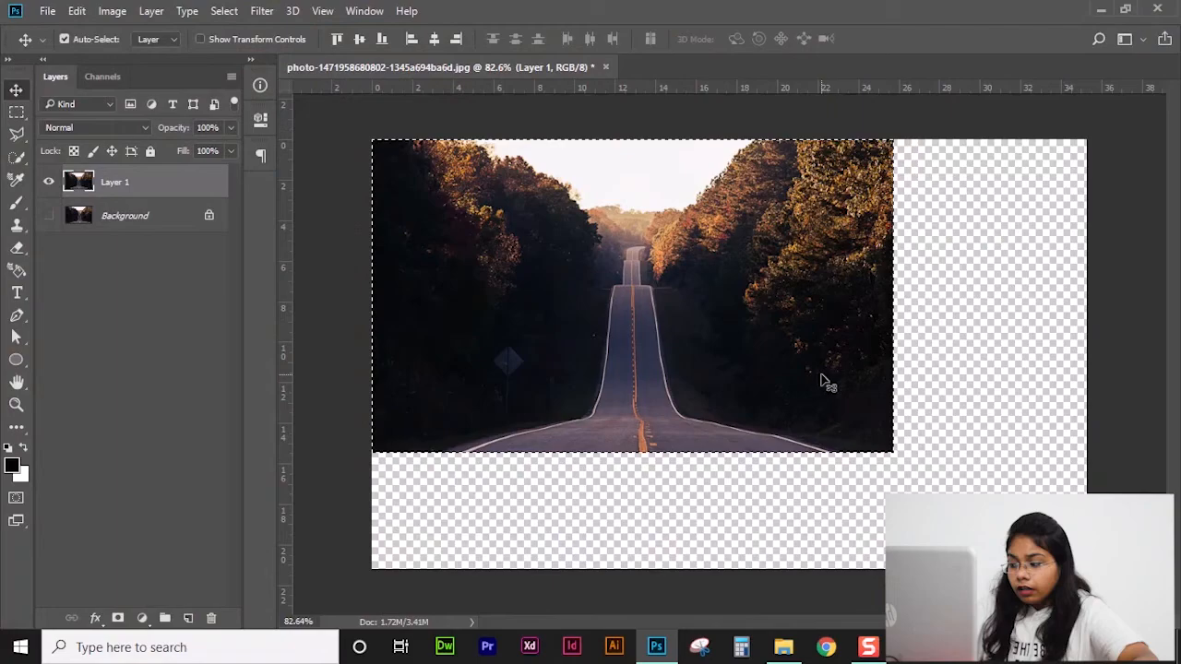
{"action": "key", "text": "ctrl"}
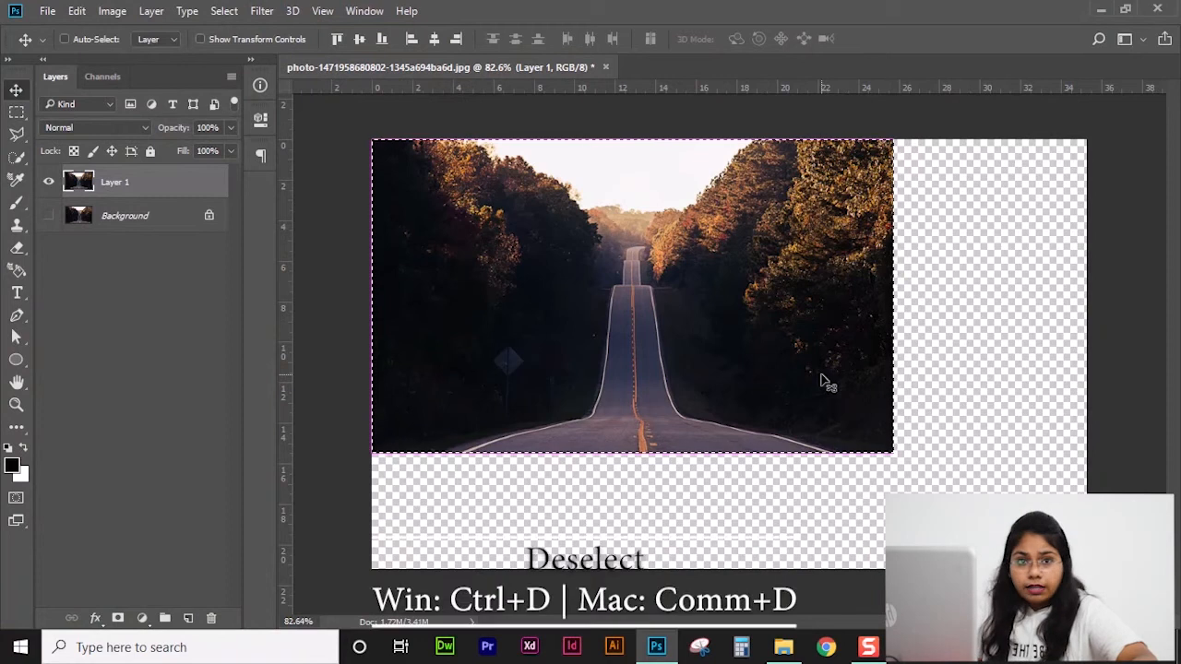
{"action": "key", "text": "ctrl+d"}
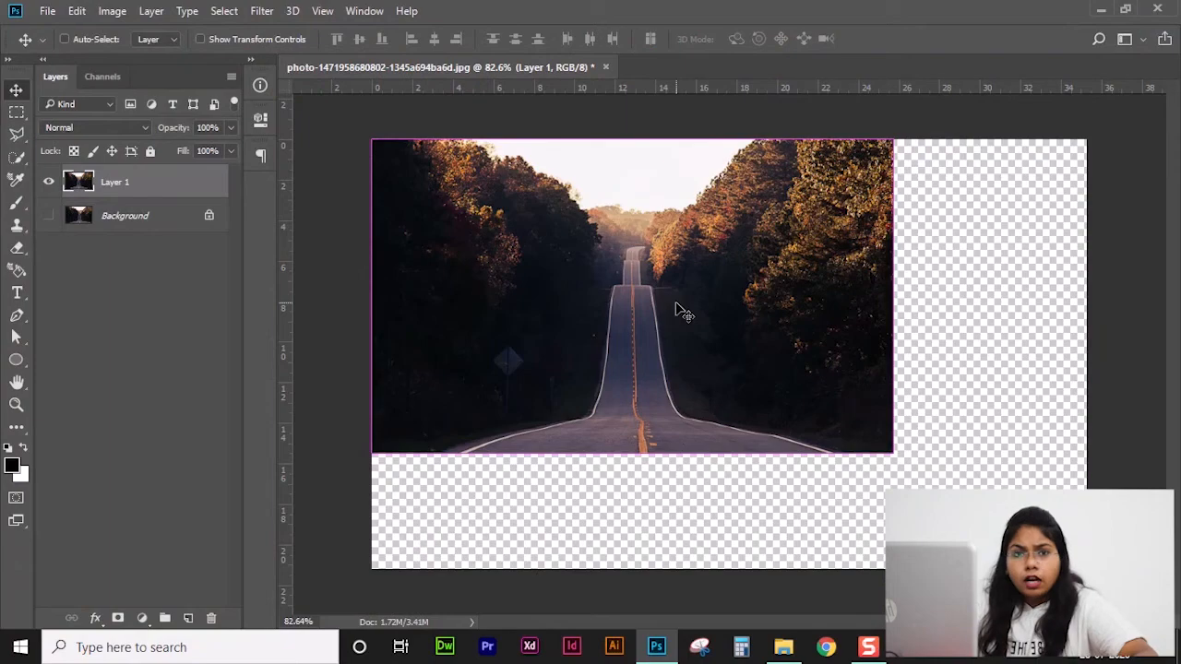
Undo and repeat the deselection of the Layer 1 outline several times
{"action": "key", "text": "ctrl+z"}
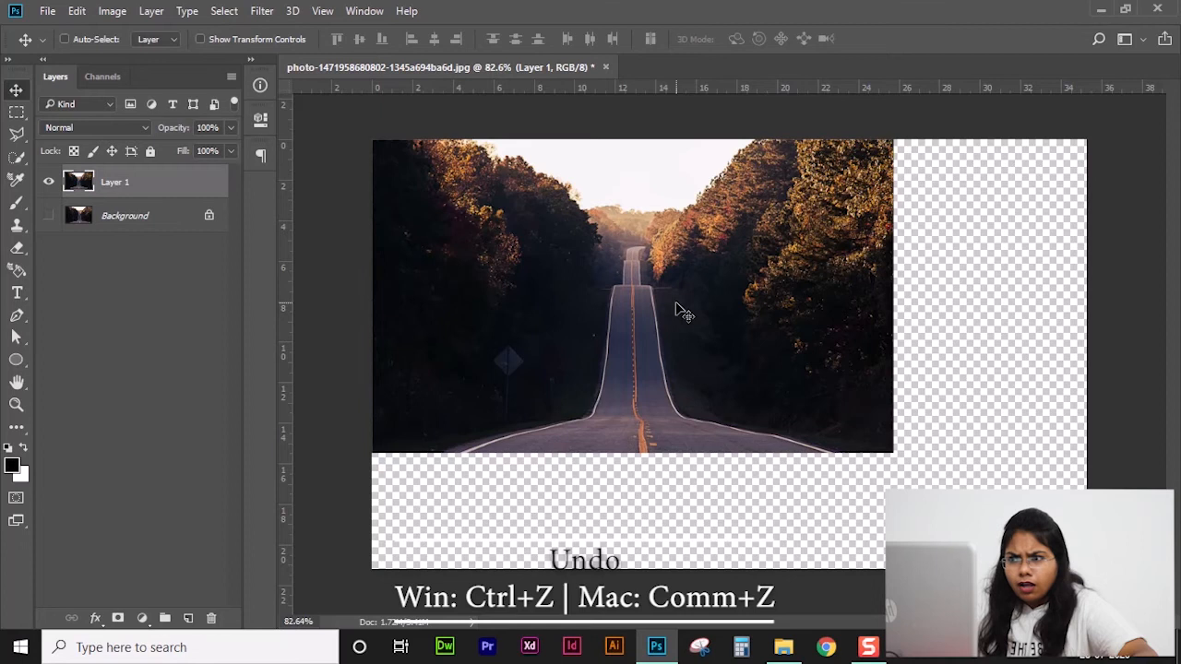
{"action": "key", "text": "ctrl+d"}
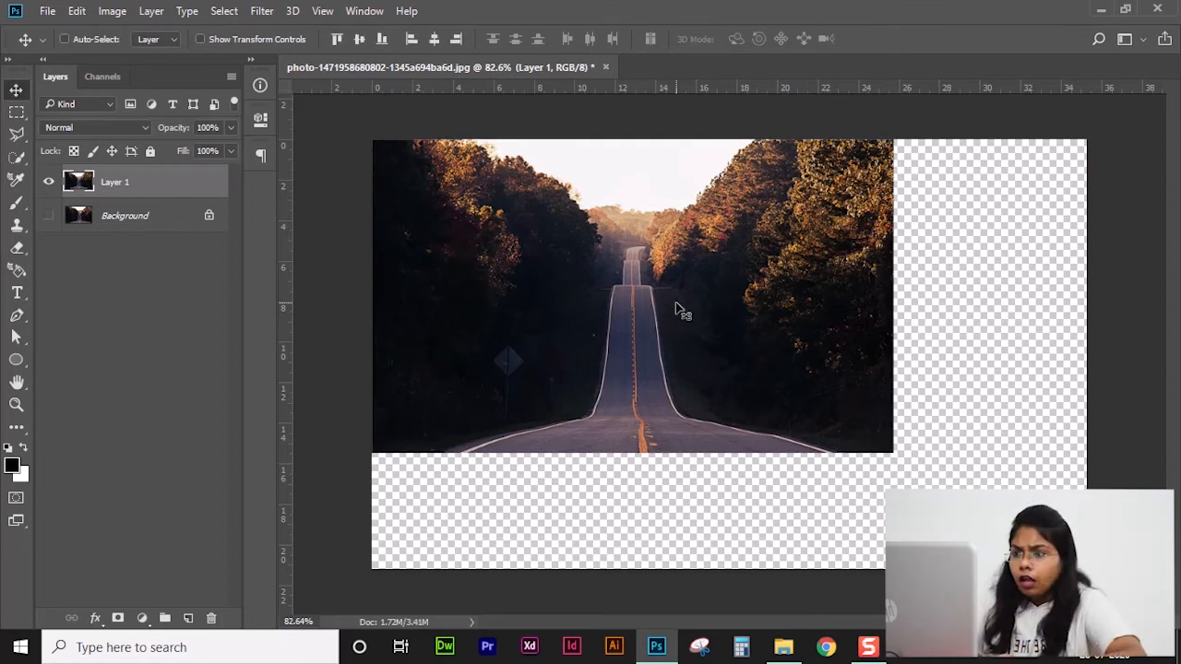
{"action": "key", "text": "ctrl+z"}
{"action": "key", "text": "ctrl+z"}
{"action": "key", "text": "ctrl+z"}
{"action": "key", "text": "ctrl+z"}
{"action": "key", "text": "ctrl+z"}
{"action": "key", "text": "ctrl+z"}
{"action": "key", "text": "ctrl+z"}
{"action": "key", "text": "ctrl+z"}
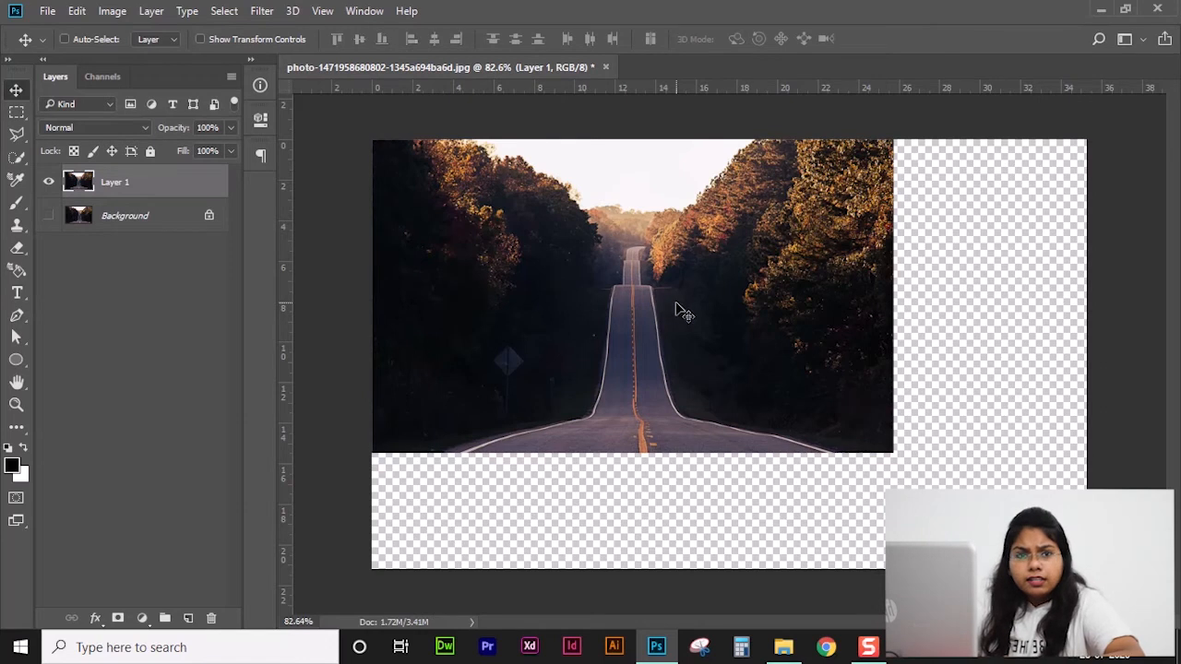
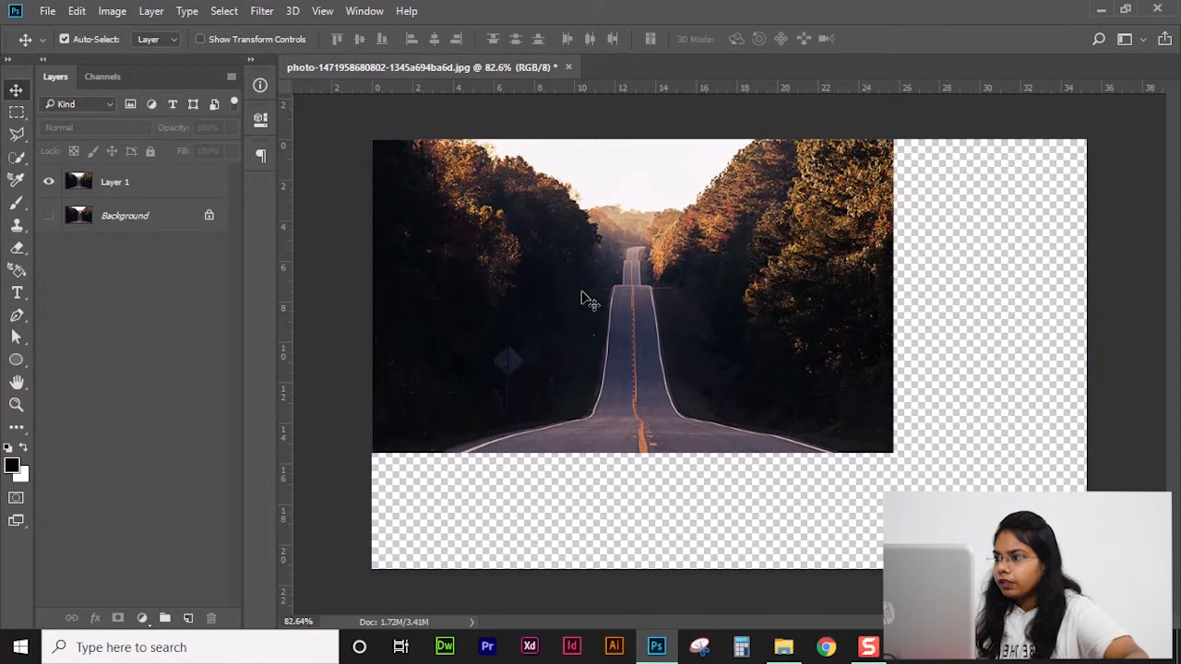
Scale Layer 1 up proportionally with Free Transform to about 137% so it fills the canvas
{"action": "left_click", "coordinate": [633, 299]}
{"action": "key", "text": "ctrl+t"}
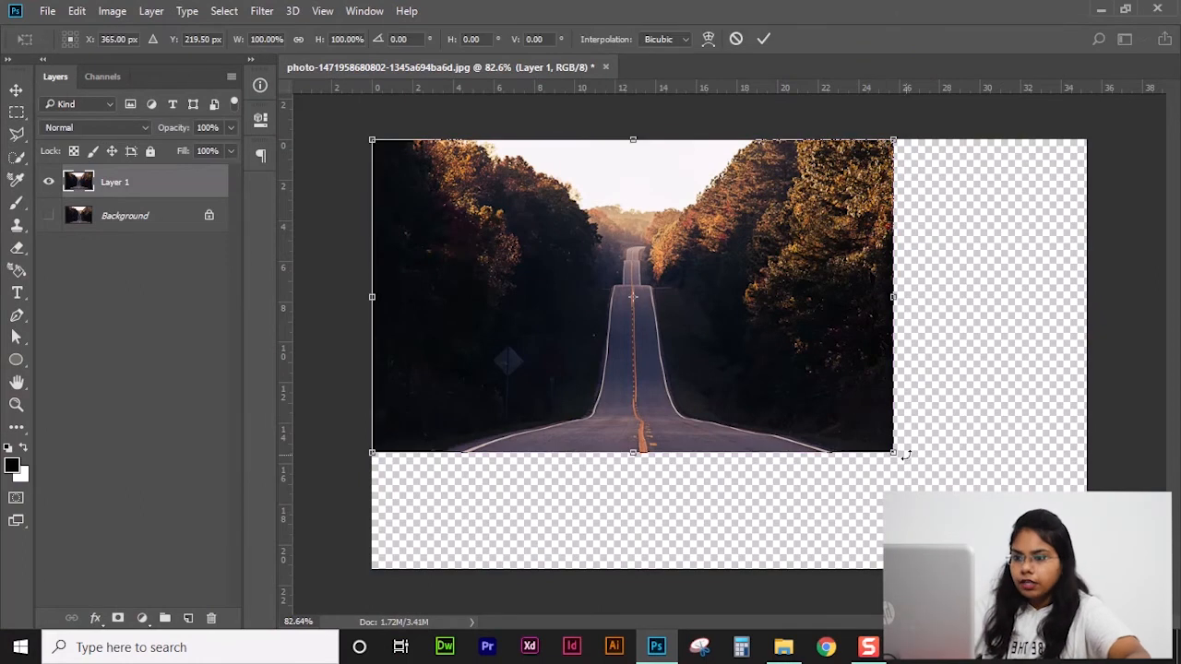
{"action": "left_click_drag", "start_coordinate": [900, 455], "coordinate": [1087, 570]}
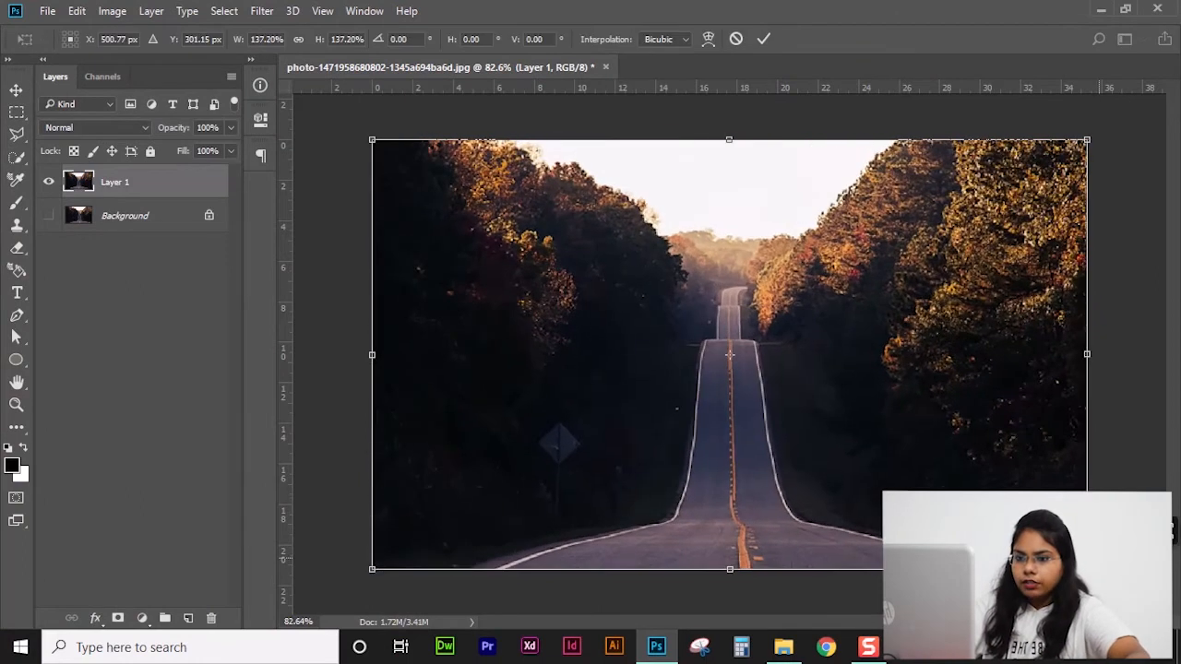
{"action": "key", "text": "Return"}
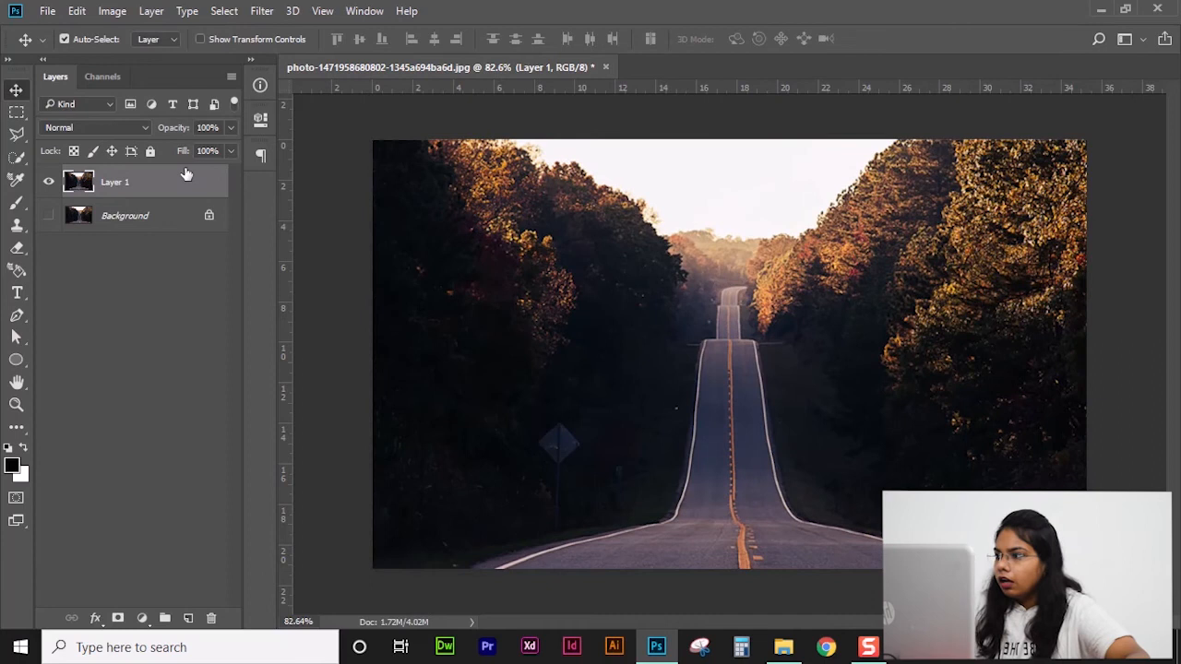
{"action": "key", "text": "ctrl+c"}
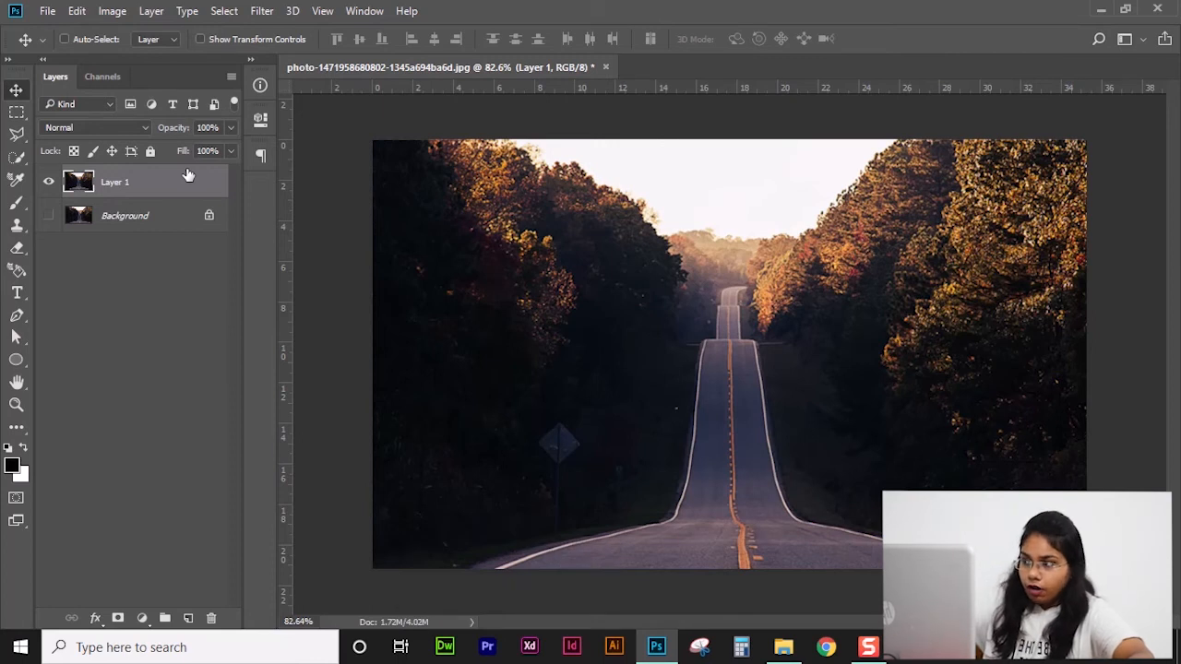
{"action": "key", "text": "ctrl+v"}
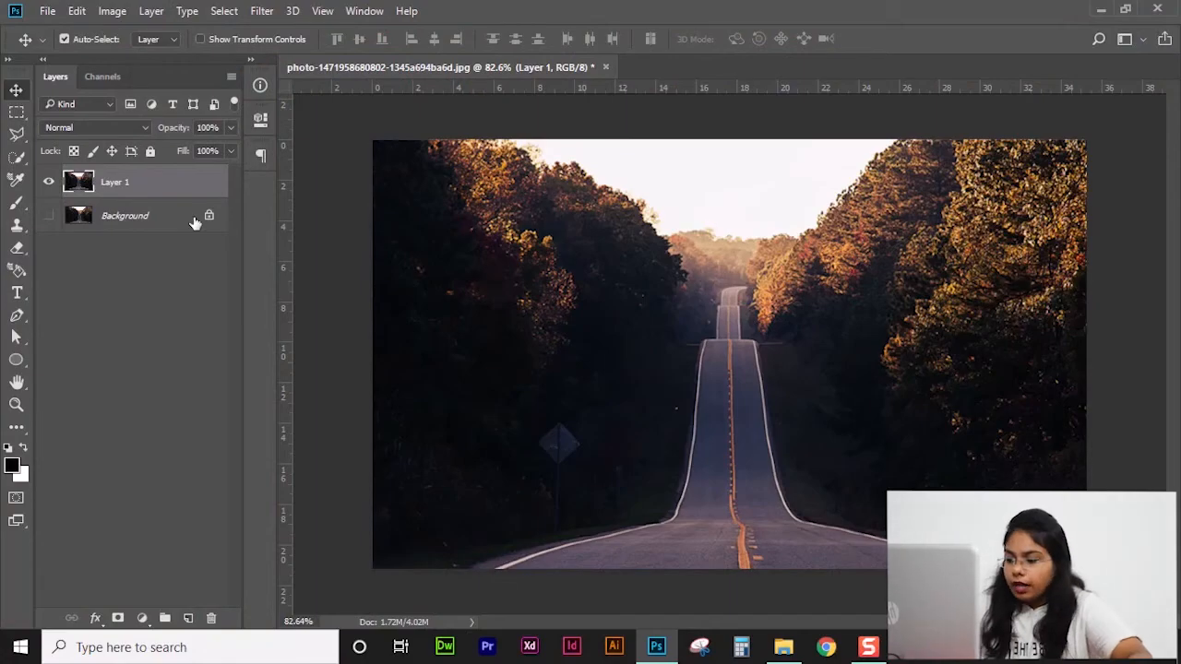
Activate the Brush tool and enlarge the brush size to 500
{"action": "key", "text": "b"}
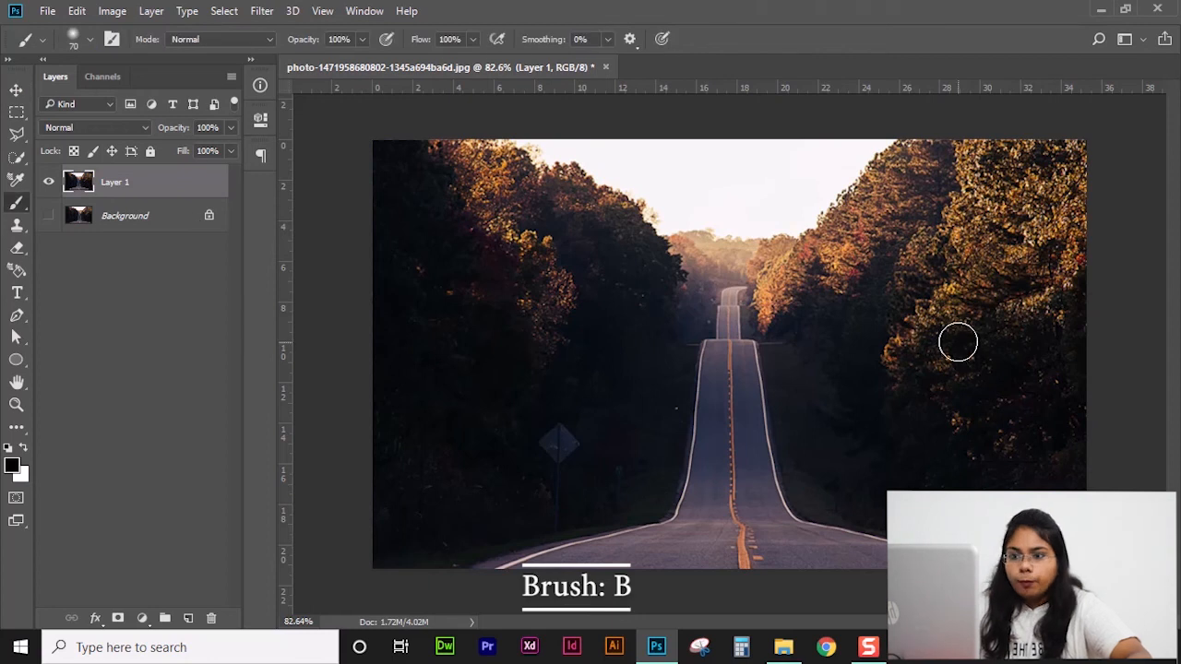
{"action": "key", "text": "bracketright"}
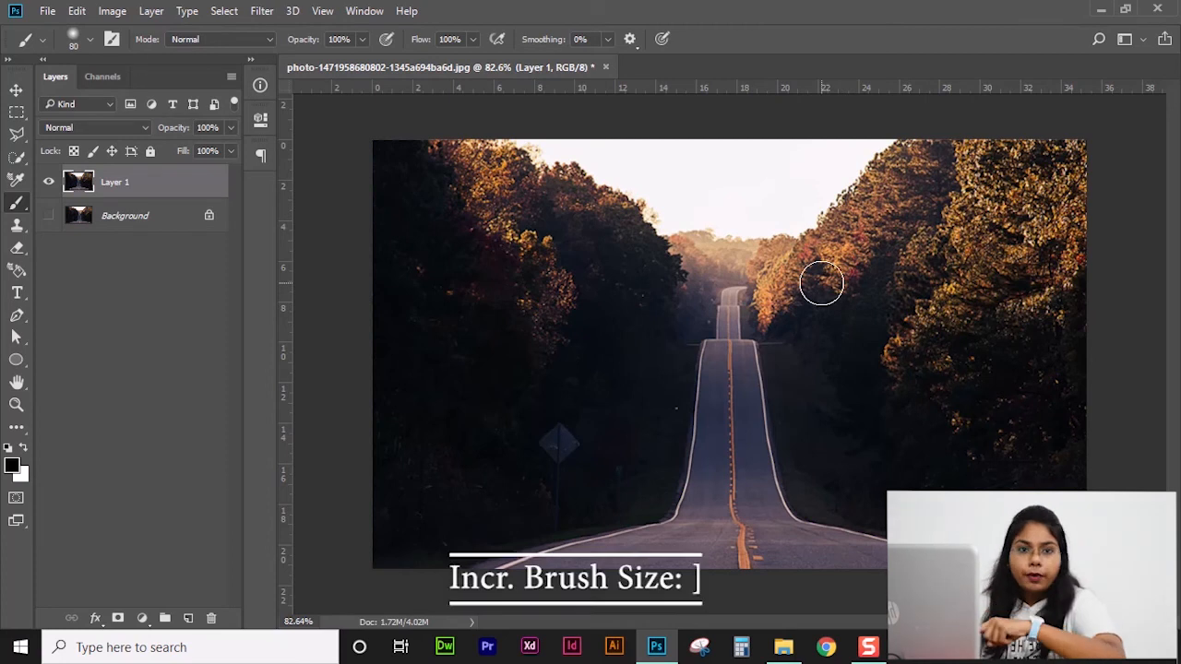
{"action": "key", "text": "bracketright"}
{"action": "key", "text": "bracketright"}
{"action": "key", "text": "bracketright"}
{"action": "key", "text": "bracketright"}
{"action": "key", "text": "bracketright"}
{"action": "key", "text": "bracketright"}
{"action": "key", "text": "bracketright"}
{"action": "key", "text": "bracketright"}
{"action": "key", "text": "bracketright"}
{"action": "key", "text": "bracketright"}
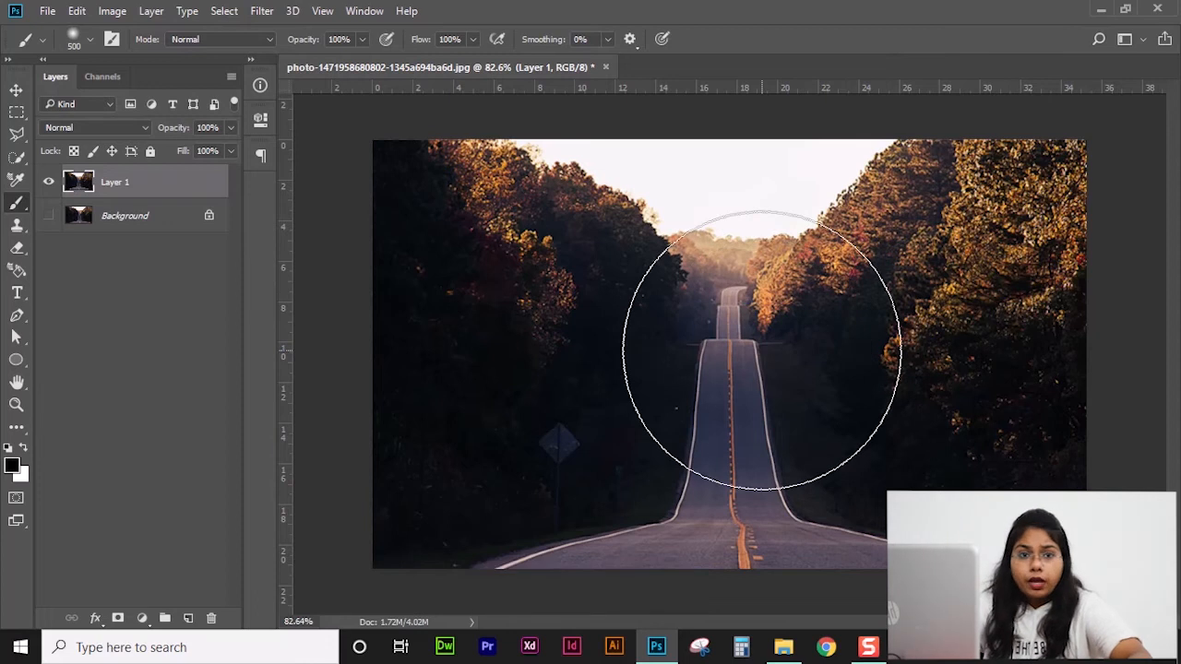
Reduce the brush size to 100 and paint a soft black stroke across the road in the middle of Layer 1
{"action": "key", "text": "bracketleft"}
{"action": "key", "text": "bracketleft"}
{"action": "key", "text": "bracketleft"}
{"action": "key", "text": "bracketleft"}
{"action": "key", "text": "bracketleft"}
{"action": "key", "text": "bracketleft"}
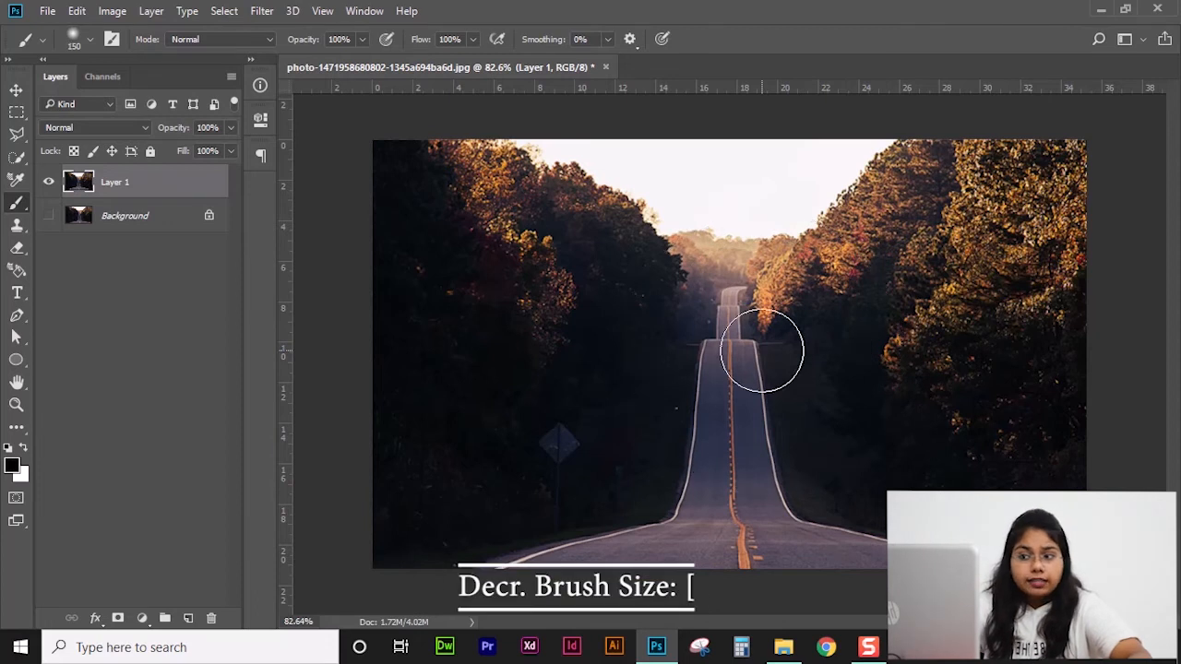
{"action": "key", "text": "bracketleft"}
{"action": "key", "text": "bracketleft"}
{"action": "key", "text": "bracketleft"}
{"action": "key", "text": "bracketleft"}
{"action": "key", "text": "bracketleft"}
{"action": "key", "text": "bracketright"}
{"action": "key", "text": "bracketright"}
{"action": "key", "text": "bracketright"}
{"action": "key", "text": "bracketright"}
{"action": "key", "text": "bracketright"}
{"action": "key", "text": "bracketright"}
{"action": "key", "text": "bracketright"}
{"action": "key", "text": "bracketright"}
{"action": "key", "text": "bracketright"}
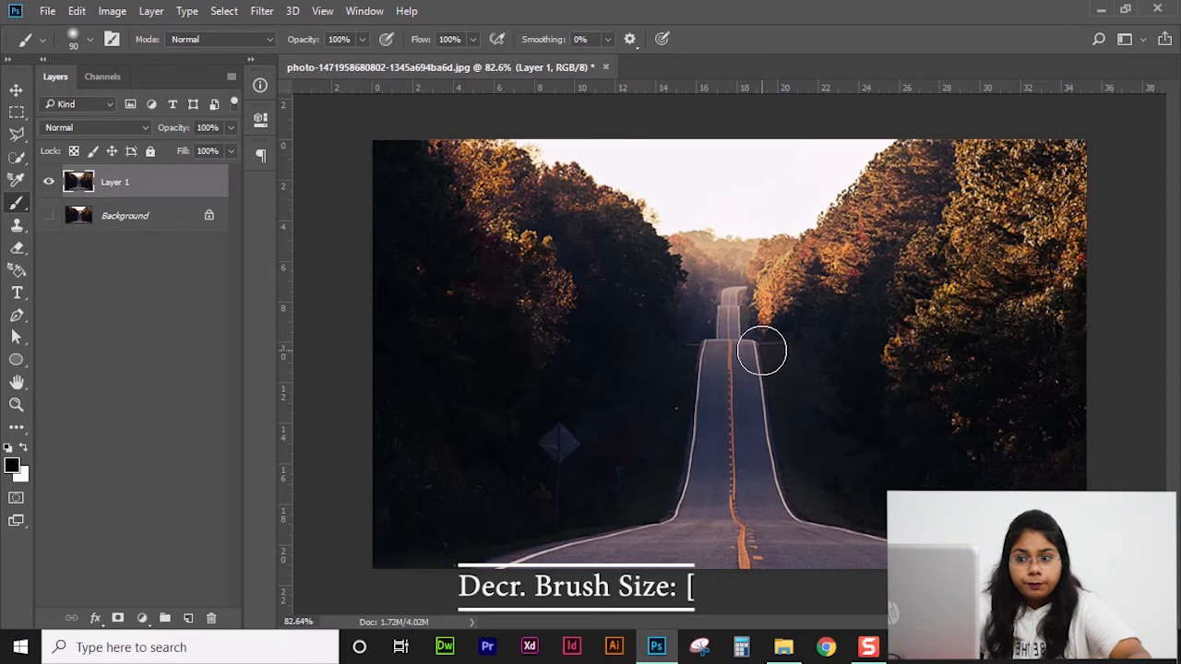
{"action": "key", "text": "bracketleft"}
{"action": "key", "text": "bracketleft"}
{"action": "key", "text": "bracketleft"}
{"action": "key", "text": "bracketleft"}
{"action": "key", "text": "bracketleft"}
{"action": "key", "text": "bracketleft"}
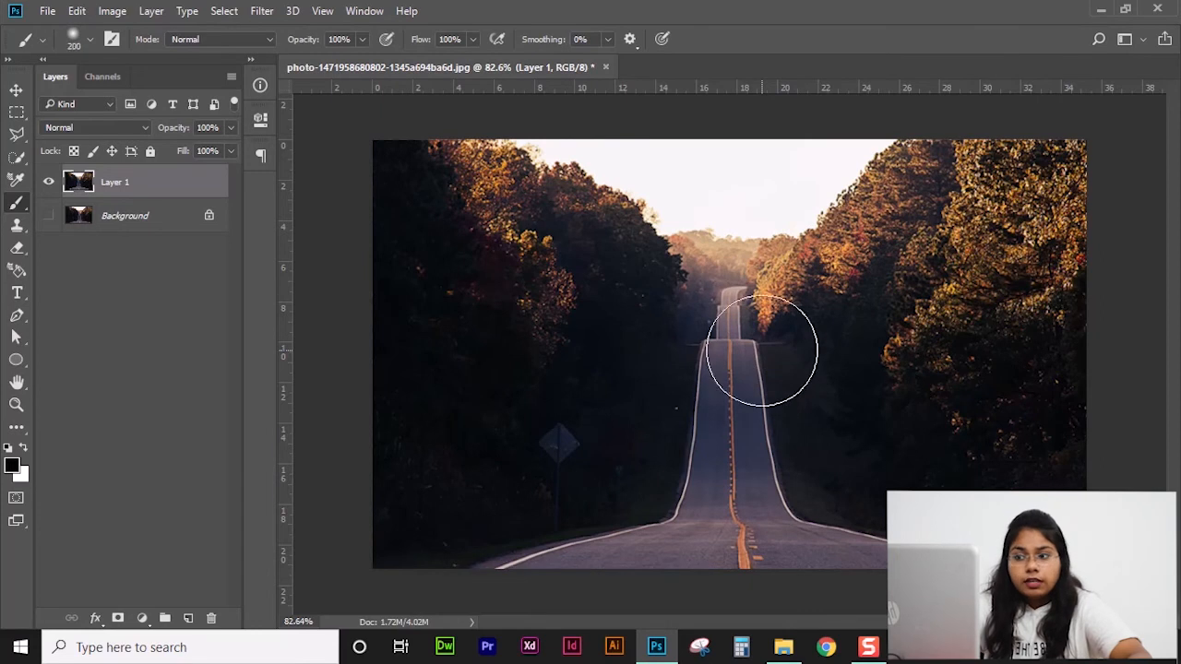
{"action": "mouse_move", "coordinate": [558, 323]}
{"action": "left_mouse_down"}
{"action": "mouse_move", "coordinate": [662, 302]}
{"action": "mouse_move", "coordinate": [561, 339]}
{"action": "mouse_move", "coordinate": [602, 357]}
{"action": "mouse_move", "coordinate": [715, 345]}
{"action": "mouse_move", "coordinate": [702, 380]}
{"action": "mouse_move", "coordinate": [874, 383]}
{"action": "mouse_move", "coordinate": [794, 419]}
{"action": "left_mouse_up"}
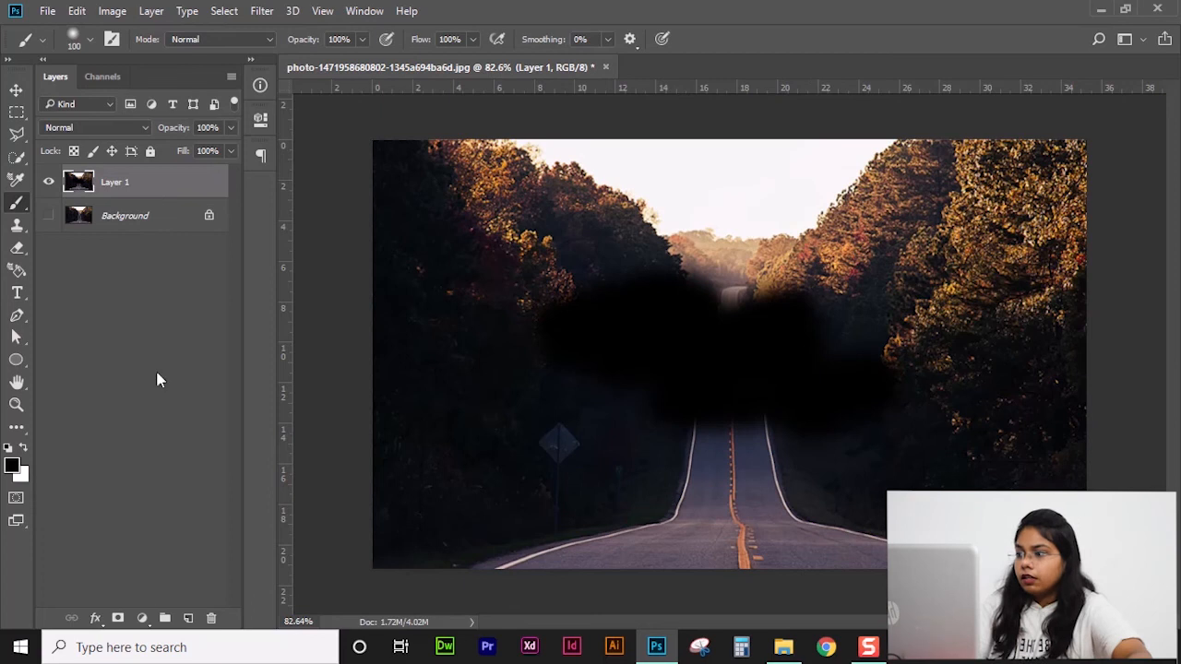
Create a new layer above Layer 1 and turn it into a dark red Solid Color fill layer
{"action": "left_click", "coordinate": [188, 618]}
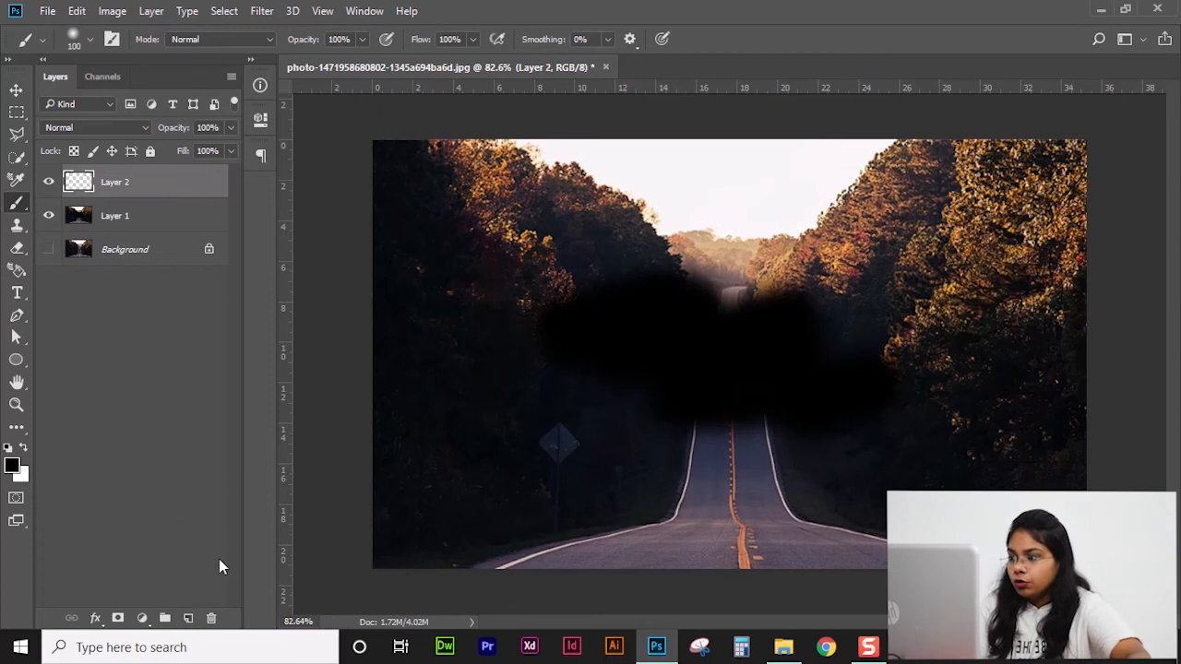
{"action": "left_click", "coordinate": [142, 618]}
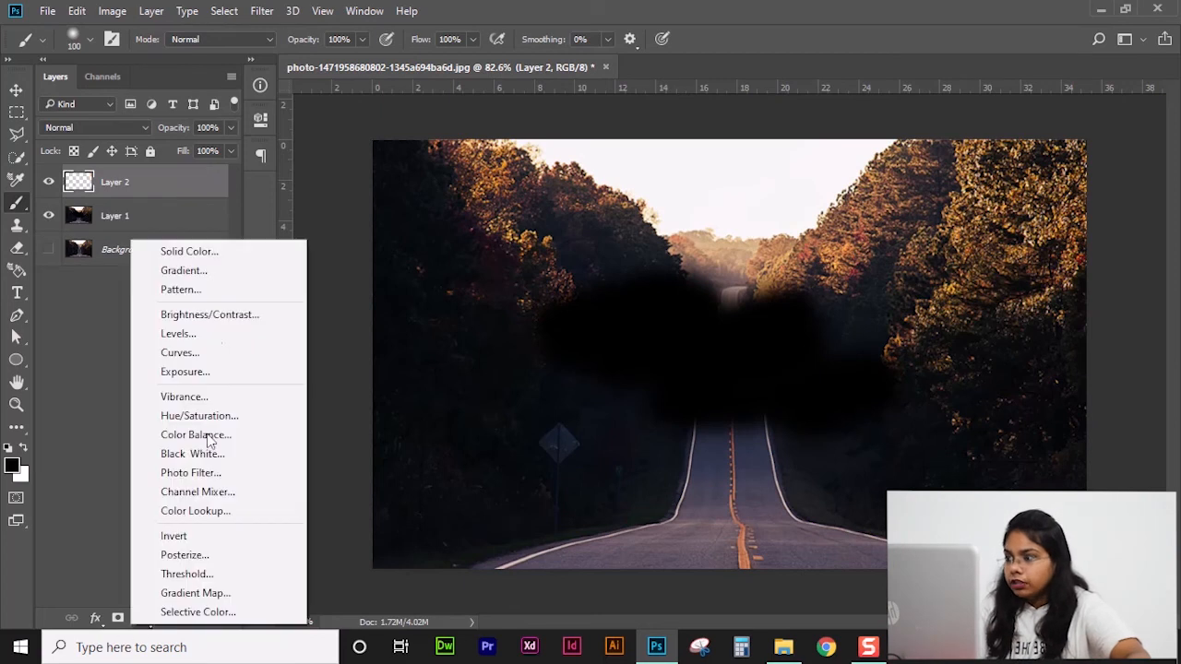
{"action": "left_click", "coordinate": [219, 251]}
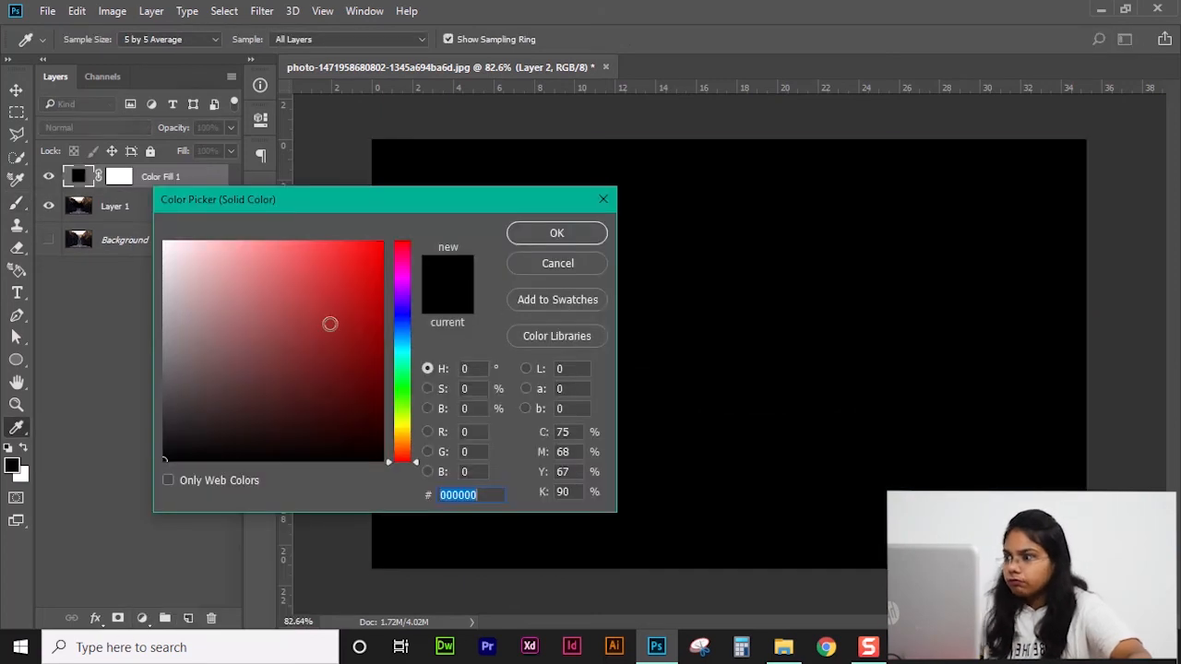
{"action": "left_click", "coordinate": [329, 324]}
{"action": "left_click", "coordinate": [560, 237]}
{"action": "key", "text": "b"}
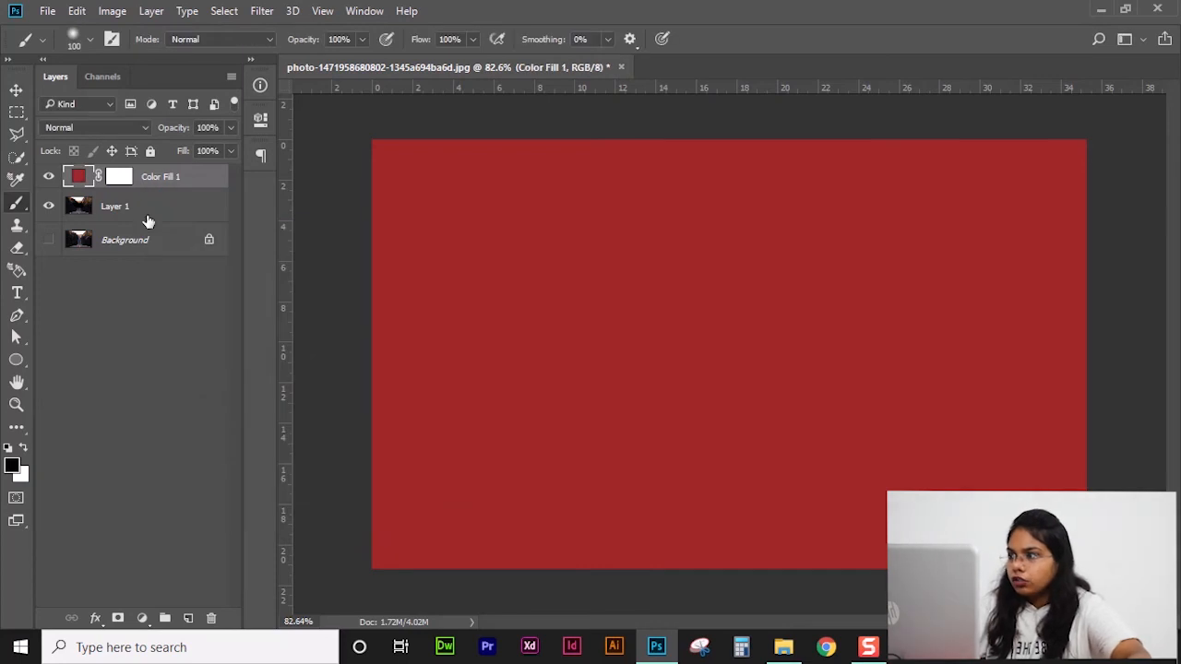
Create a new layer above Color Fill 1, make white the foreground colour, and paint broad soft strokes across it at brush size 100
{"action": "left_click", "coordinate": [189, 619]}
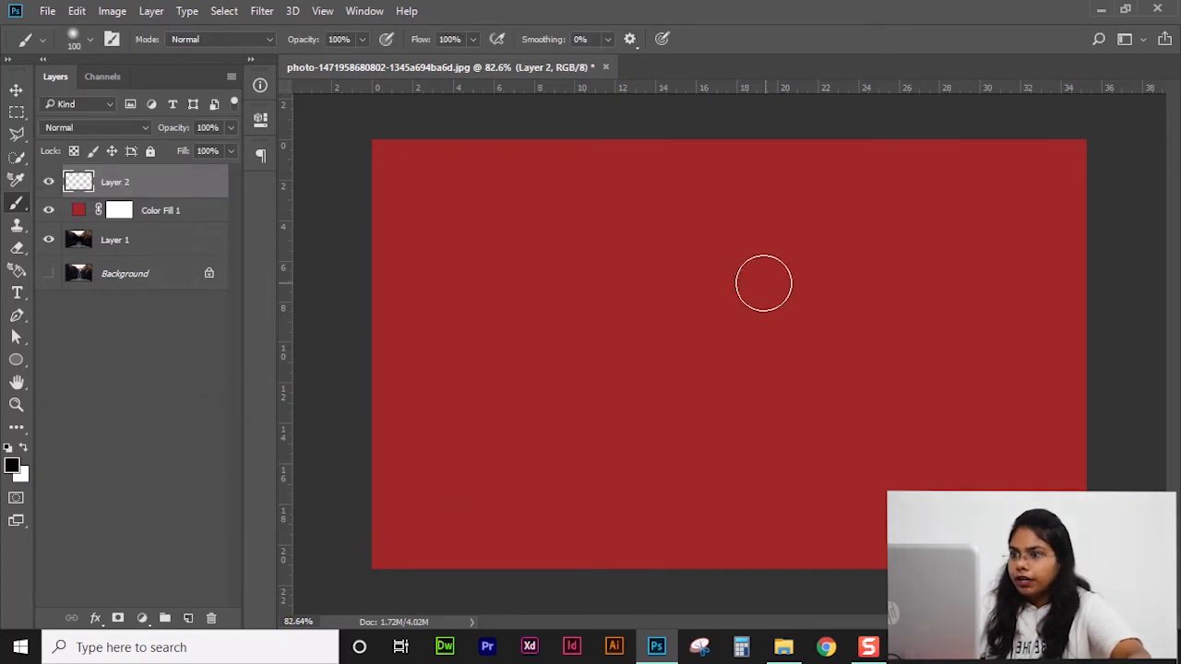
{"action": "left_click", "coordinate": [26, 448]}
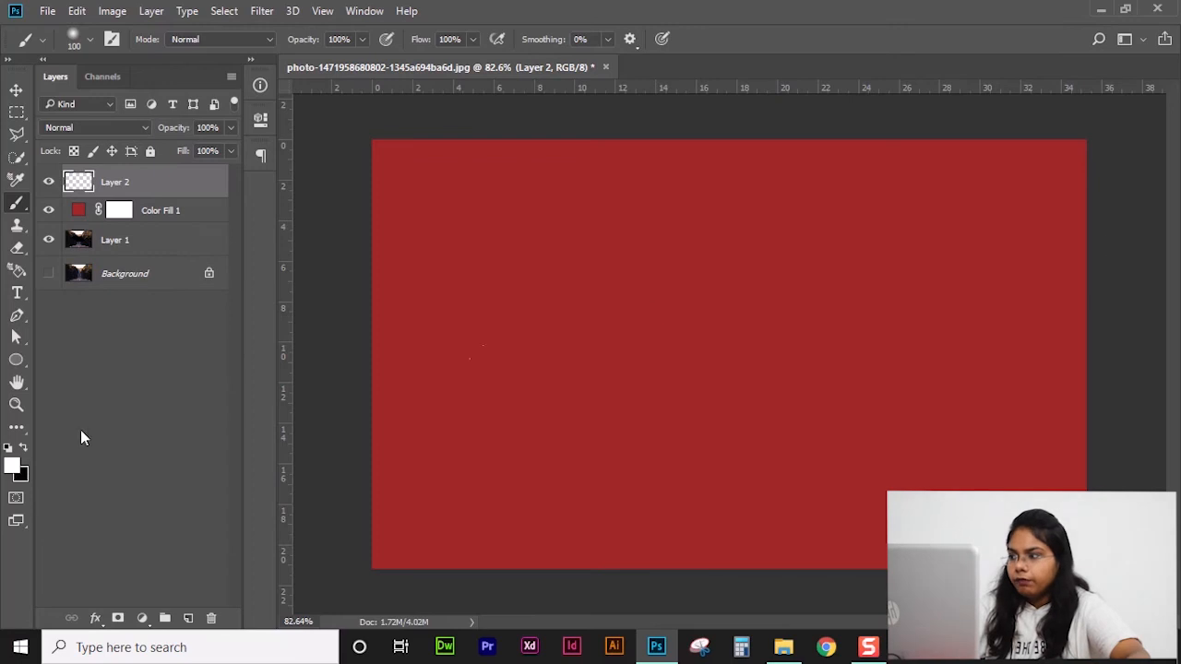
{"action": "mouse_move", "coordinate": [595, 277]}
{"action": "left_mouse_down"}
{"action": "mouse_move", "coordinate": [867, 214]}
{"action": "mouse_move", "coordinate": [394, 355]}
{"action": "mouse_move", "coordinate": [958, 294]}
{"action": "mouse_move", "coordinate": [613, 471]}
{"action": "mouse_move", "coordinate": [721, 471]}
{"action": "mouse_move", "coordinate": [950, 360]}
{"action": "left_mouse_up"}
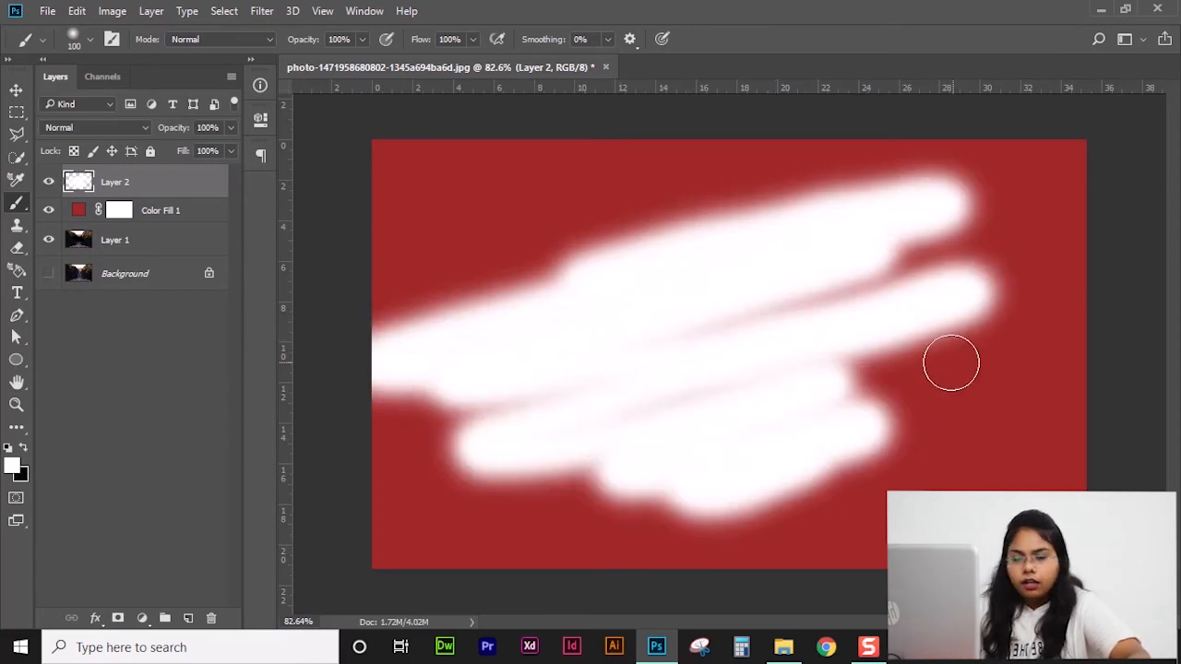
{"action": "key", "text": "Return"}
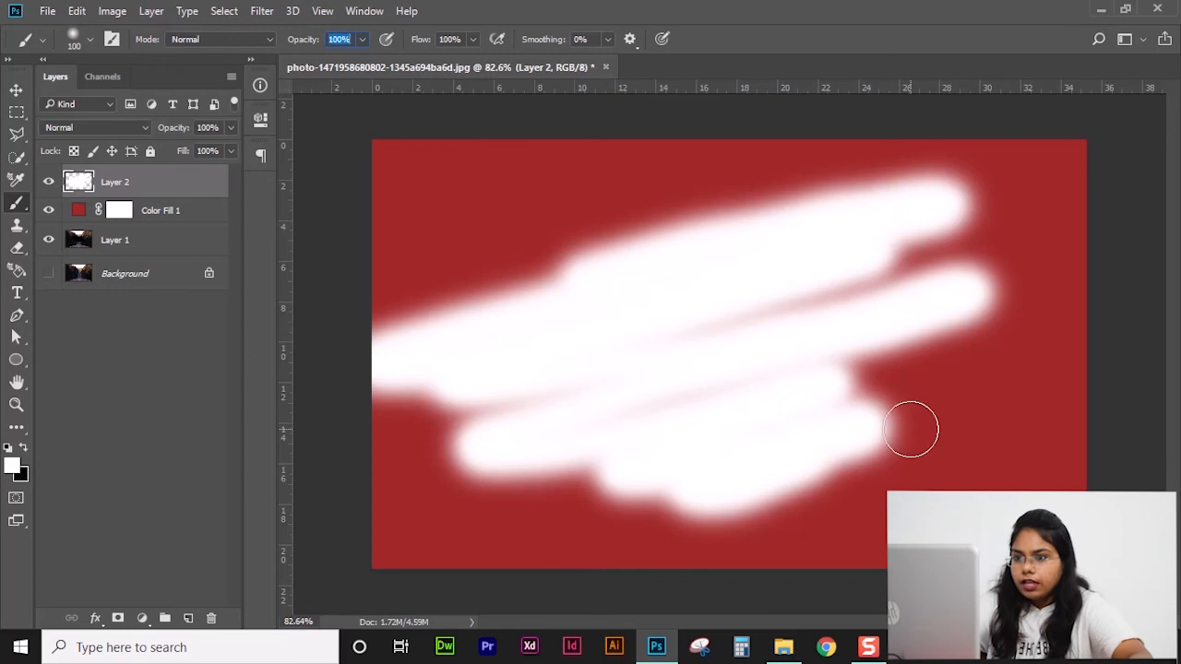
{"action": "left_click", "coordinate": [907, 424]}
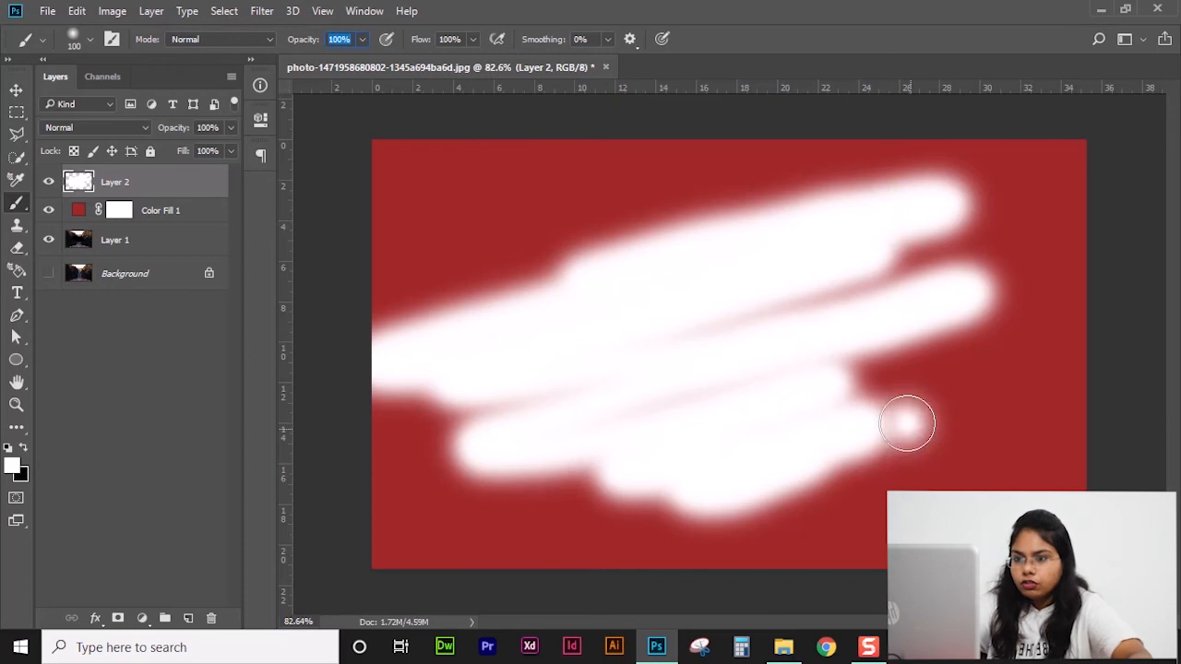
Enlarge the brush to 700, then reduce it and paint a large soft white spot in the canvas's lower-right area
{"action": "key", "text": "bracketright"}
{"action": "key", "text": "bracketright"}
{"action": "key", "text": "bracketright"}
{"action": "key", "text": "bracketright"}
{"action": "key", "text": "bracketright"}
{"action": "key", "text": "bracketright"}
{"action": "key", "text": "bracketright"}
{"action": "key", "text": "bracketright"}
{"action": "key", "text": "bracketright"}
{"action": "key", "text": "bracketright"}
{"action": "key", "text": "bracketright"}
{"action": "key", "text": "bracketleft"}
{"action": "key", "text": "bracketleft"}
{"action": "key", "text": "bracketleft"}
{"action": "key", "text": "bracketleft"}
{"action": "key", "text": "bracketleft"}
{"action": "key", "text": "bracketleft"}
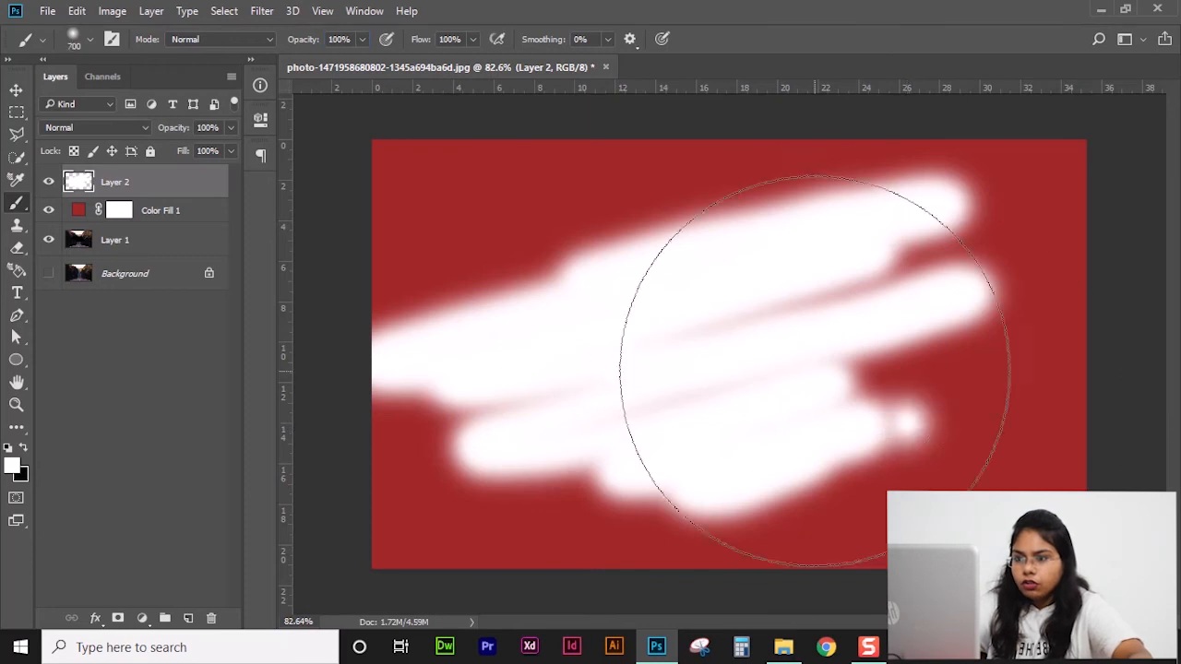
{"action": "left_click_drag", "start_coordinate": [969, 439], "coordinate": [985, 398]}
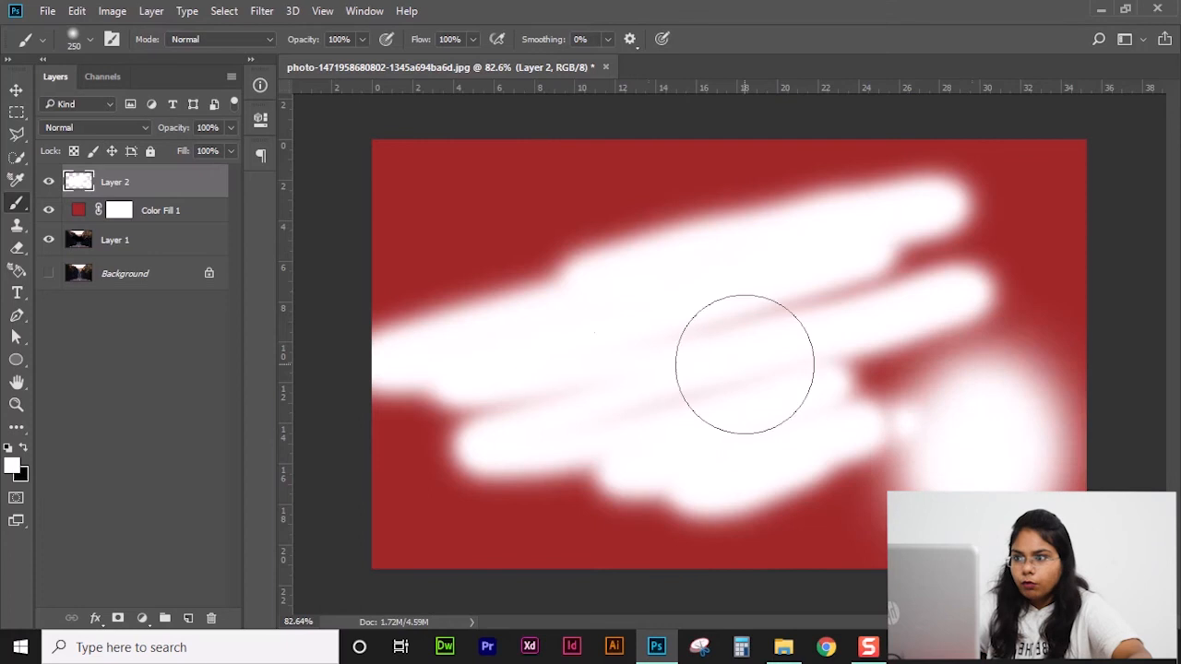
Paint a soft white patch in the canvas's upper-left corner and a smaller one beside it with a reduced brush
{"action": "left_click", "coordinate": [446, 211]}
{"action": "key", "text": "bracketleft"}
{"action": "key", "text": "bracketleft"}
{"action": "key", "text": "bracketleft"}
{"action": "key", "text": "bracketleft"}
{"action": "key", "text": "bracketleft"}
{"action": "key", "text": "bracketleft"}
{"action": "key", "text": "bracketleft"}
{"action": "key", "text": "bracketleft"}
{"action": "key", "text": "bracketleft"}
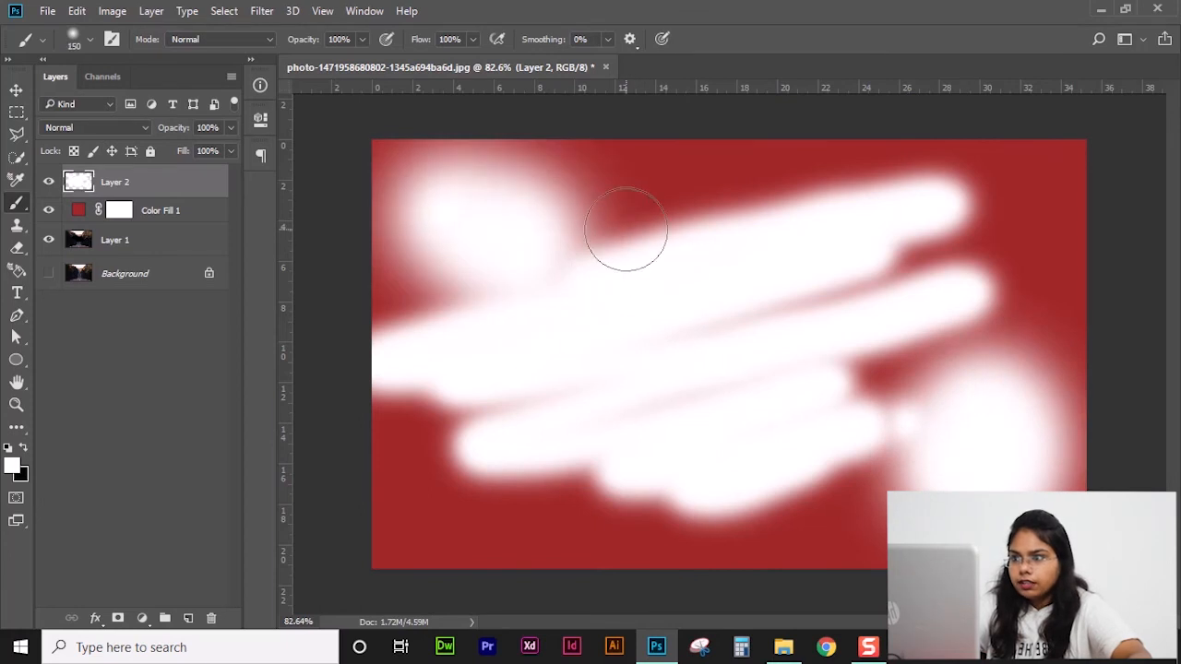
{"action": "left_click_drag", "start_coordinate": [624, 190], "coordinate": [669, 198]}
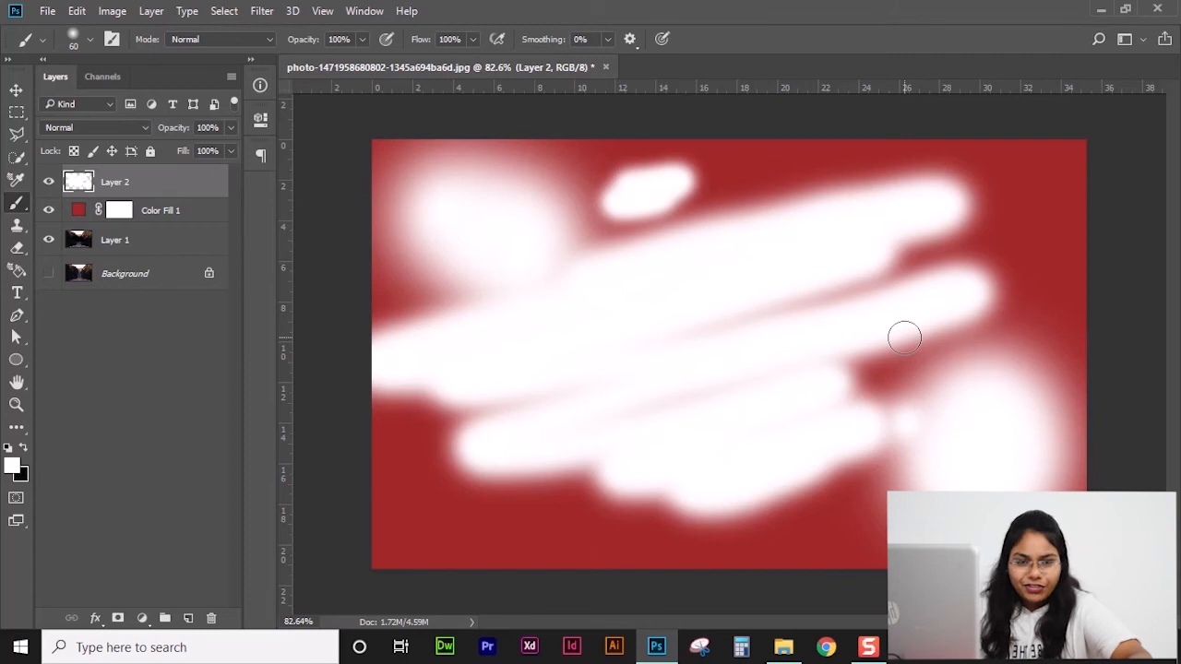
Delete Layer 2 with its white brush strokes
{"action": "left_click_drag", "start_coordinate": [206, 191], "coordinate": [210, 619]}
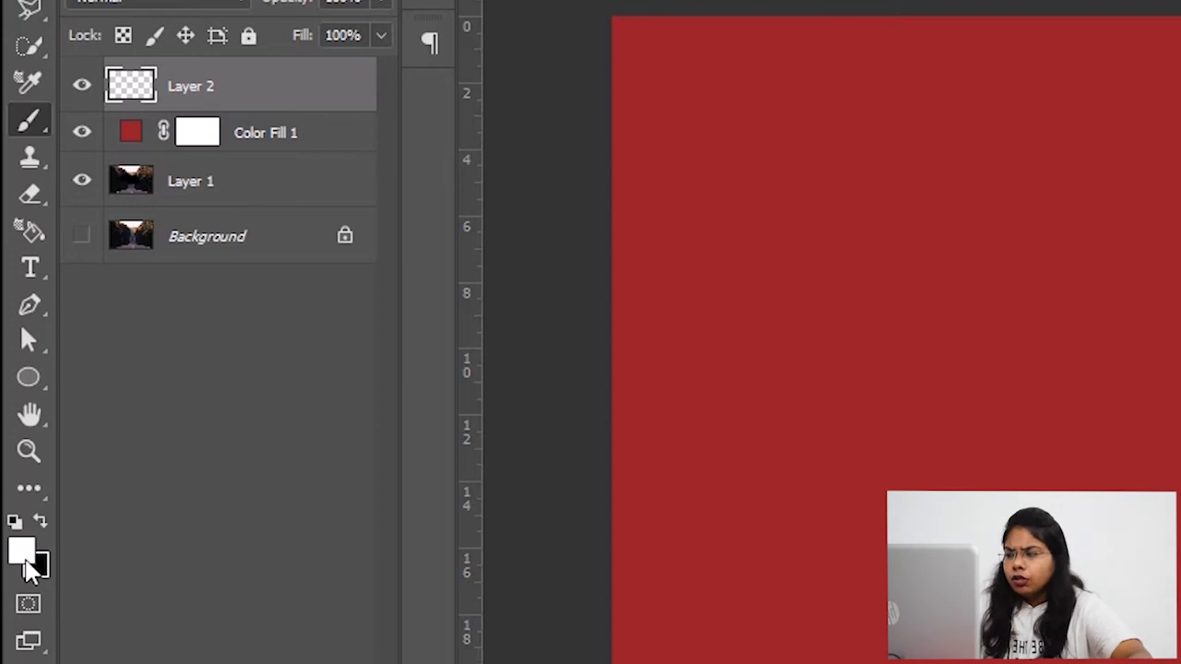
Set the foreground colour to a dark red with RGB 121, 25, 25
{"action": "left_click", "coordinate": [25, 557]}
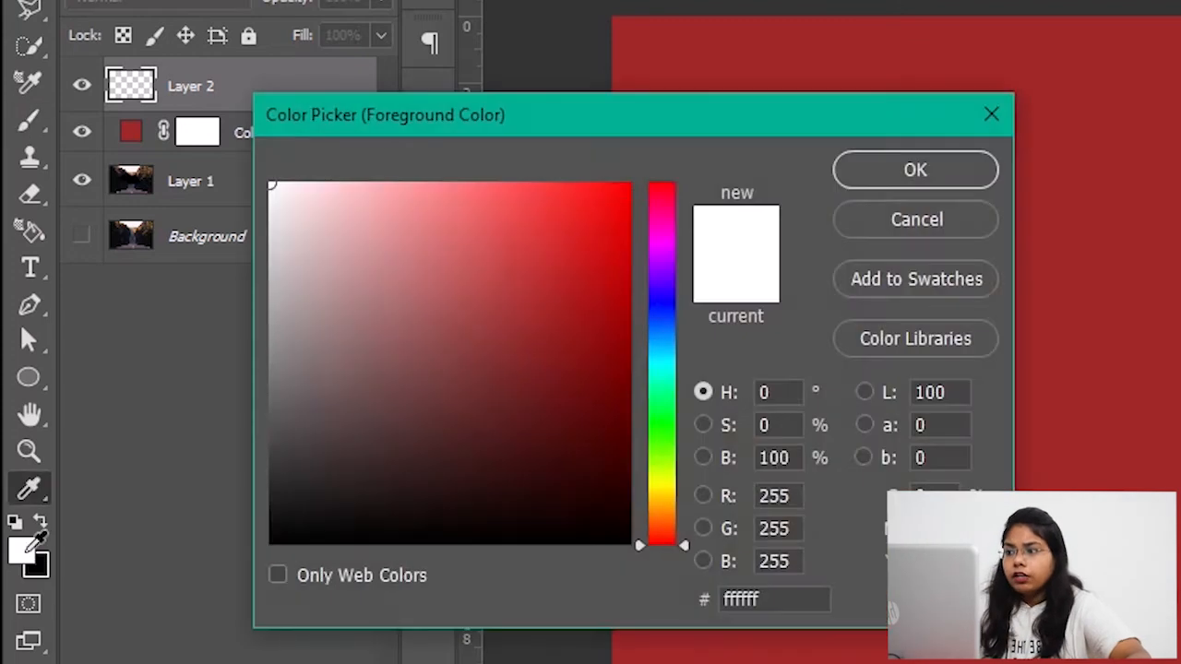
{"action": "left_click", "coordinate": [520, 356]}
{"action": "mouse_move", "coordinate": [512, 462]}
{"action": "left_mouse_down"}
{"action": "mouse_move", "coordinate": [393, 372]}
{"action": "mouse_move", "coordinate": [557, 372]}
{"action": "left_mouse_up"}
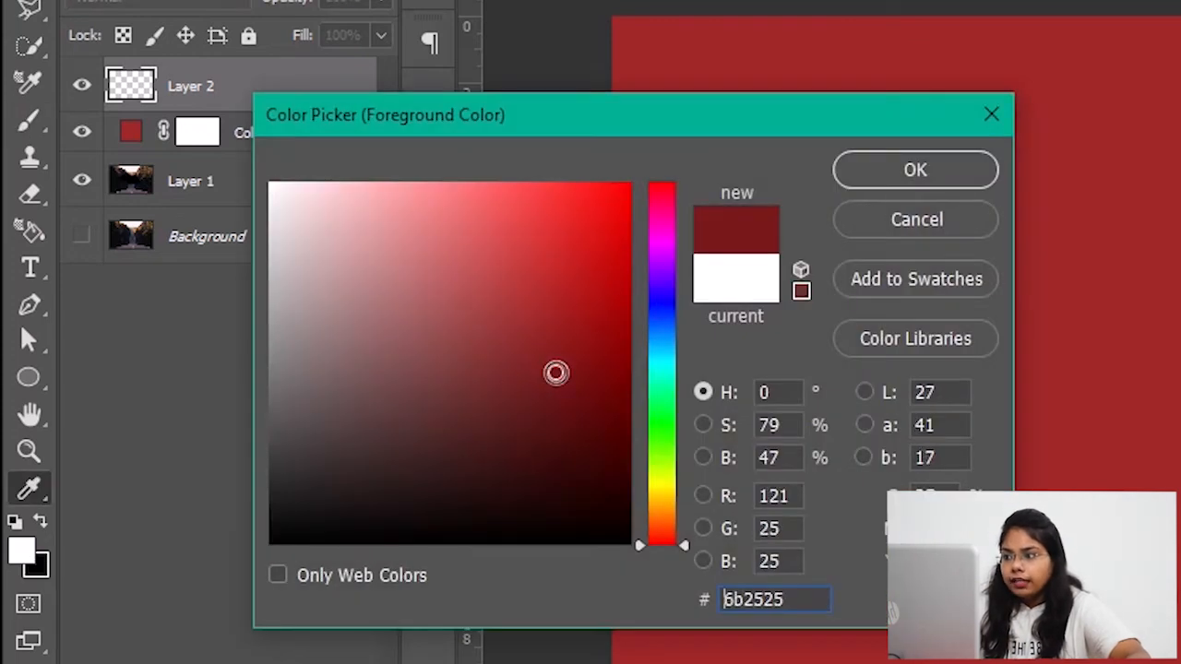
{"action": "left_click", "coordinate": [923, 178]}
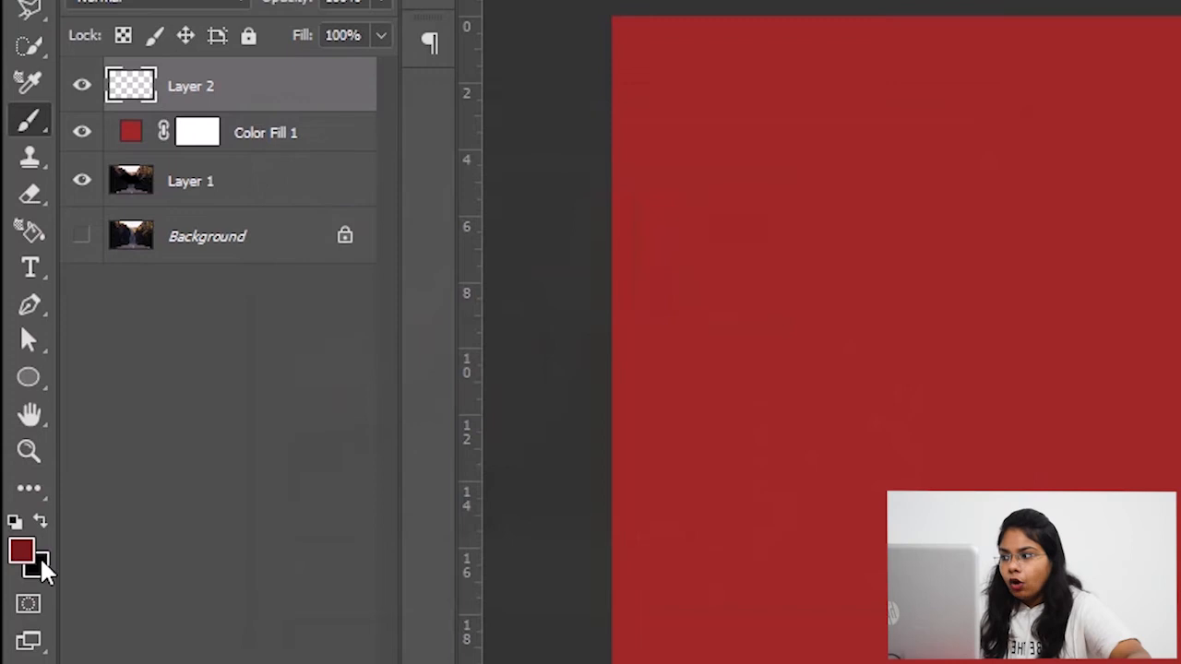
Set the background colour to the very dark red 4d0606
{"action": "left_click", "coordinate": [43, 564]}
{"action": "left_click", "coordinate": [601, 433]}
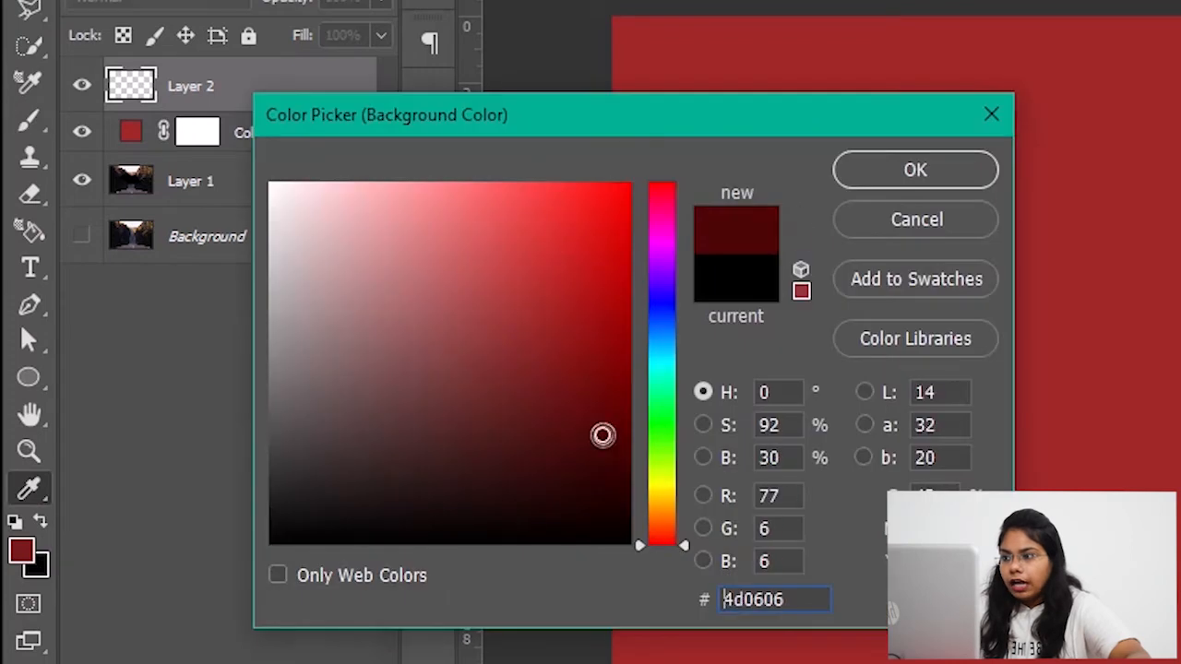
{"action": "left_click", "coordinate": [895, 181]}
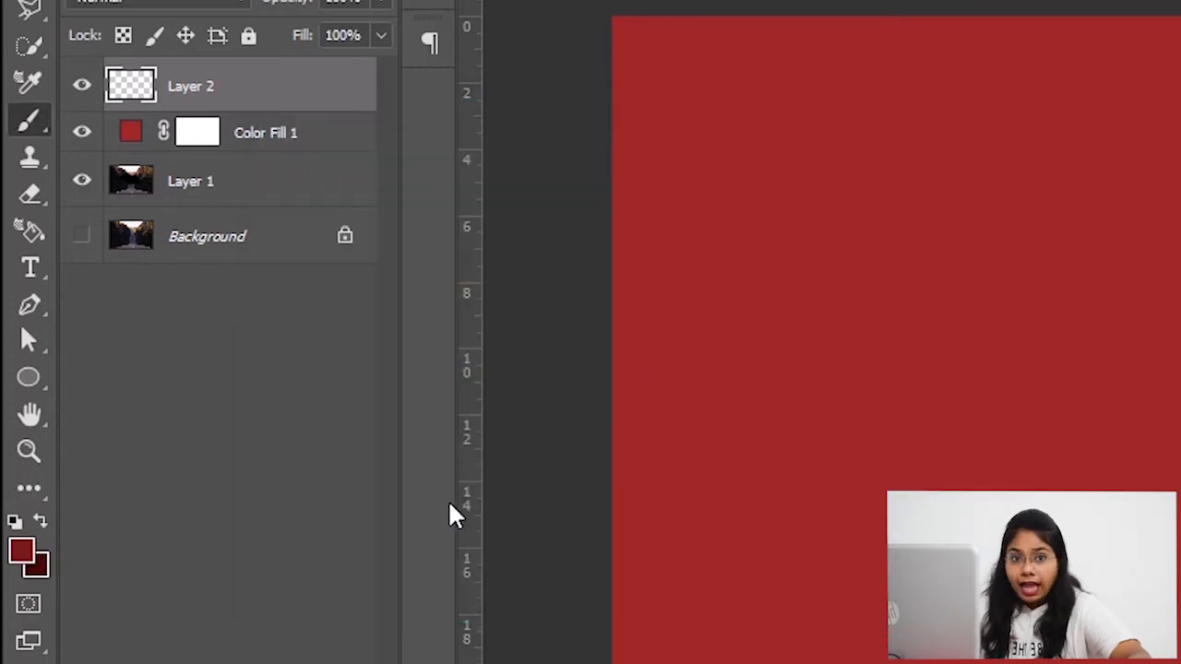
Set the background colour to a bright orange by choosing an orange hue and a lighter shade
{"action": "left_click", "coordinate": [43, 567]}
{"action": "left_click", "coordinate": [662, 429]}
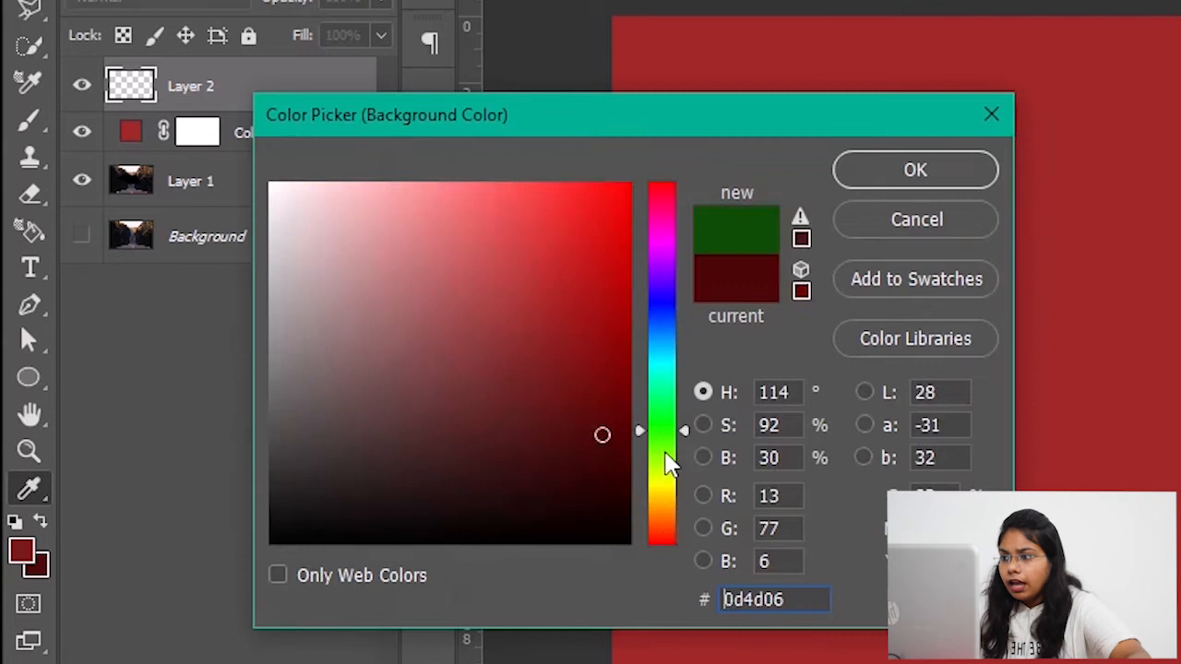
{"action": "left_click", "coordinate": [662, 509]}
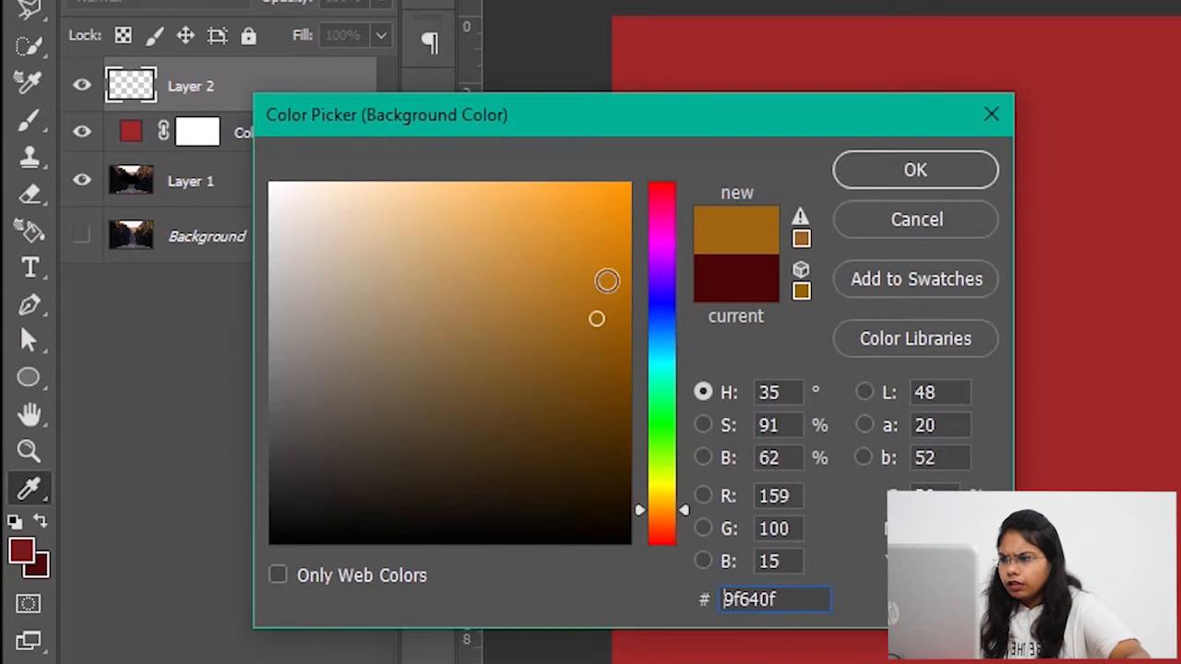
{"action": "left_click", "coordinate": [597, 238]}
{"action": "left_click", "coordinate": [946, 176]}
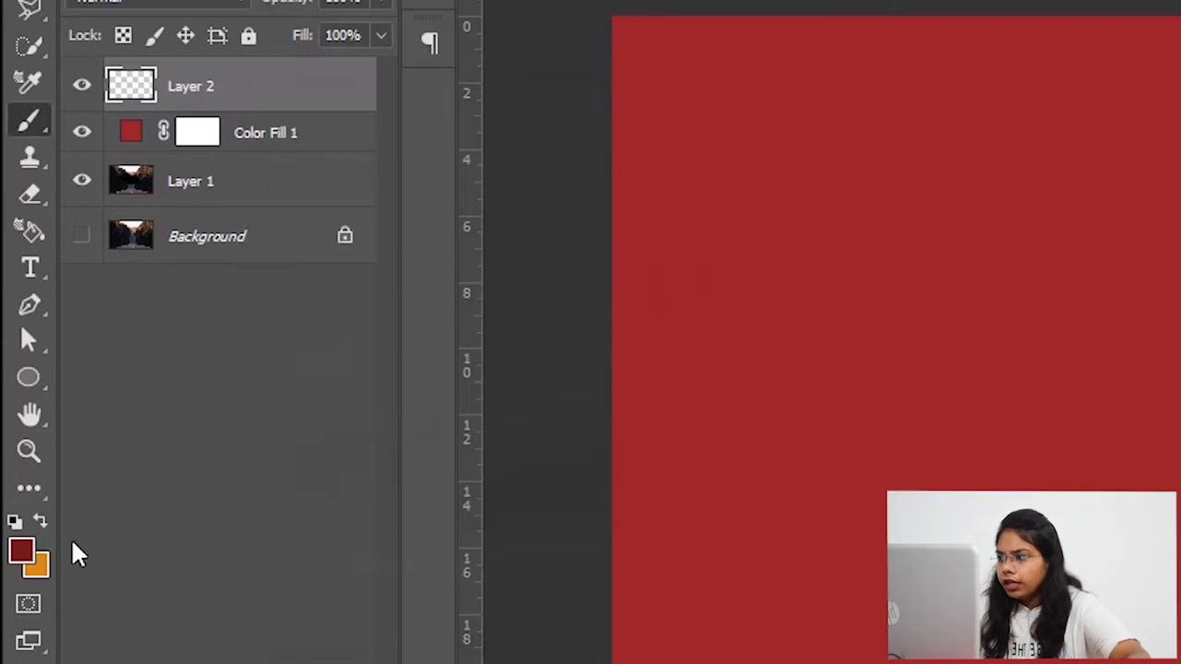
Try pink and mid-grey shades for the foreground colour, then set it to light grey d7d7d7
{"action": "left_click", "coordinate": [29, 551]}
{"action": "left_click", "coordinate": [490, 280]}
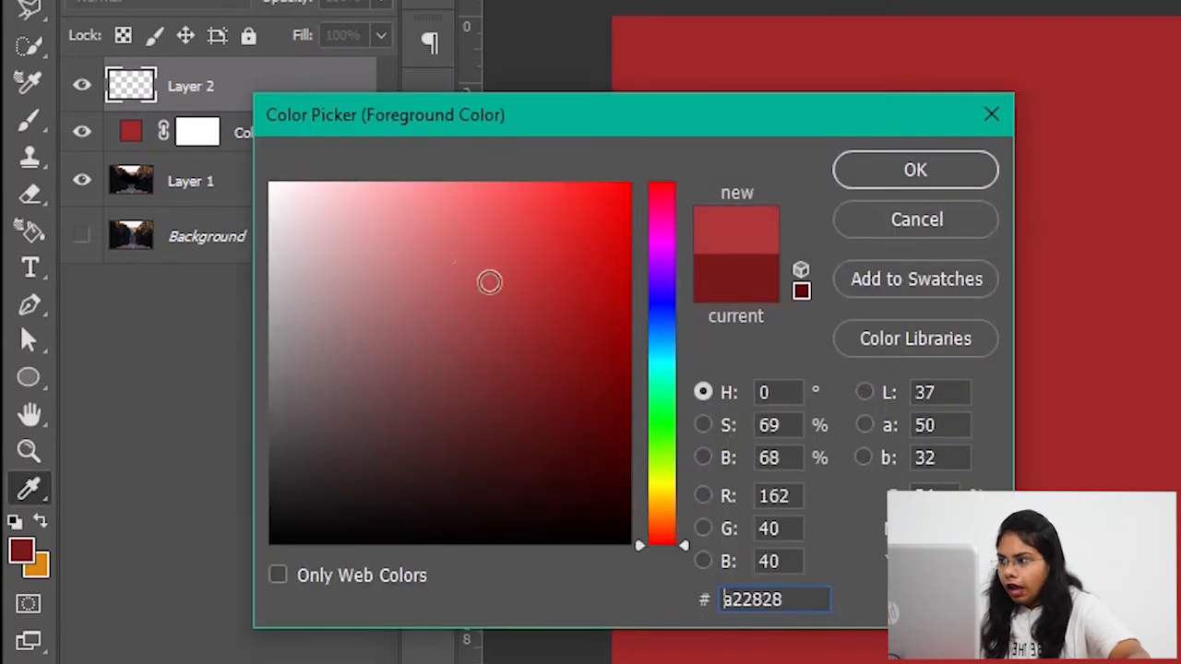
{"action": "mouse_move", "coordinate": [490, 280]}
{"action": "left_mouse_down"}
{"action": "mouse_move", "coordinate": [306, 166]}
{"action": "mouse_move", "coordinate": [310, 202]}
{"action": "left_mouse_up"}
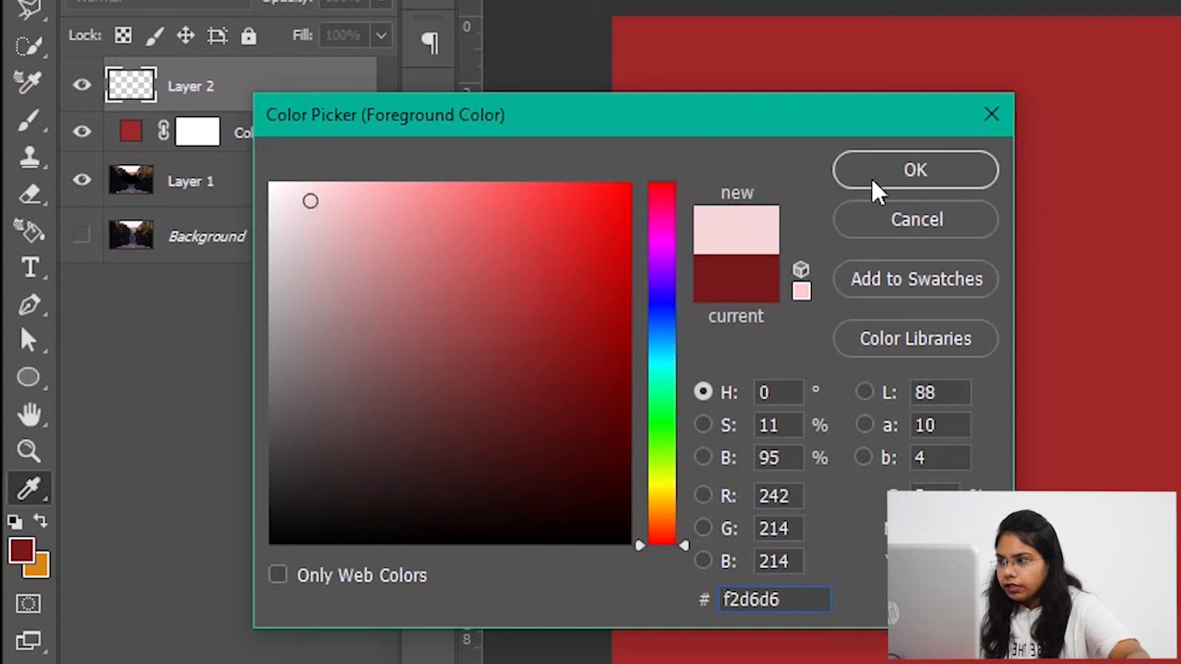
{"action": "left_click_drag", "start_coordinate": [395, 290], "coordinate": [229, 368]}
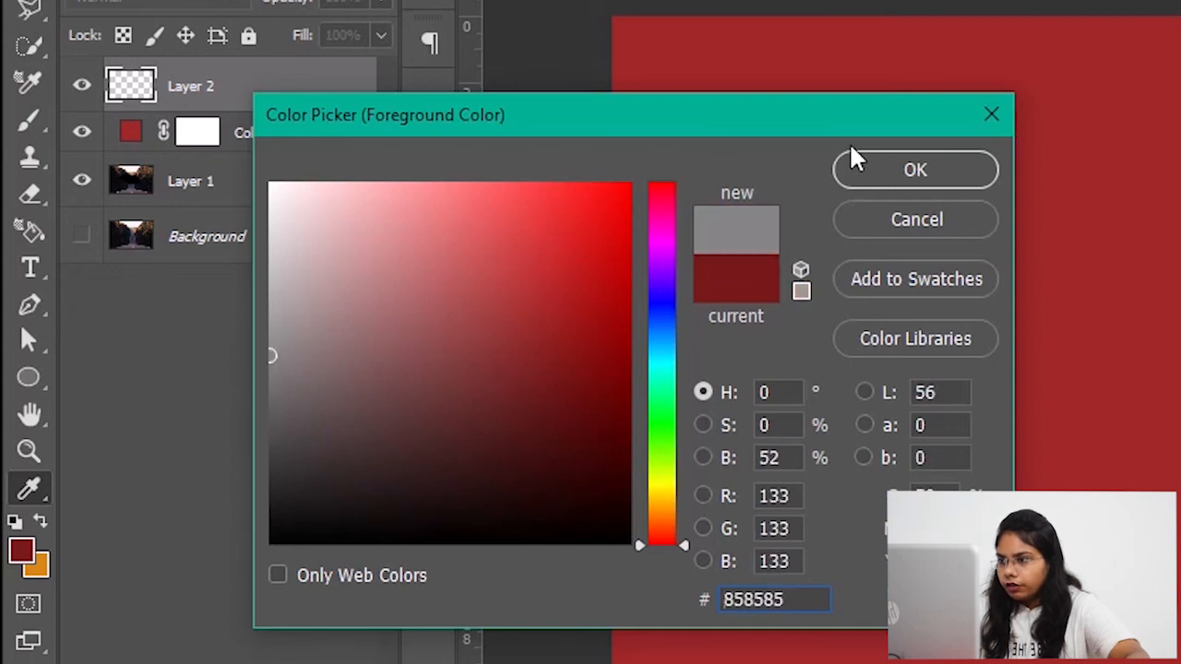
{"action": "left_click", "coordinate": [272, 259]}
{"action": "left_click_drag", "start_coordinate": [272, 259], "coordinate": [269, 241]}
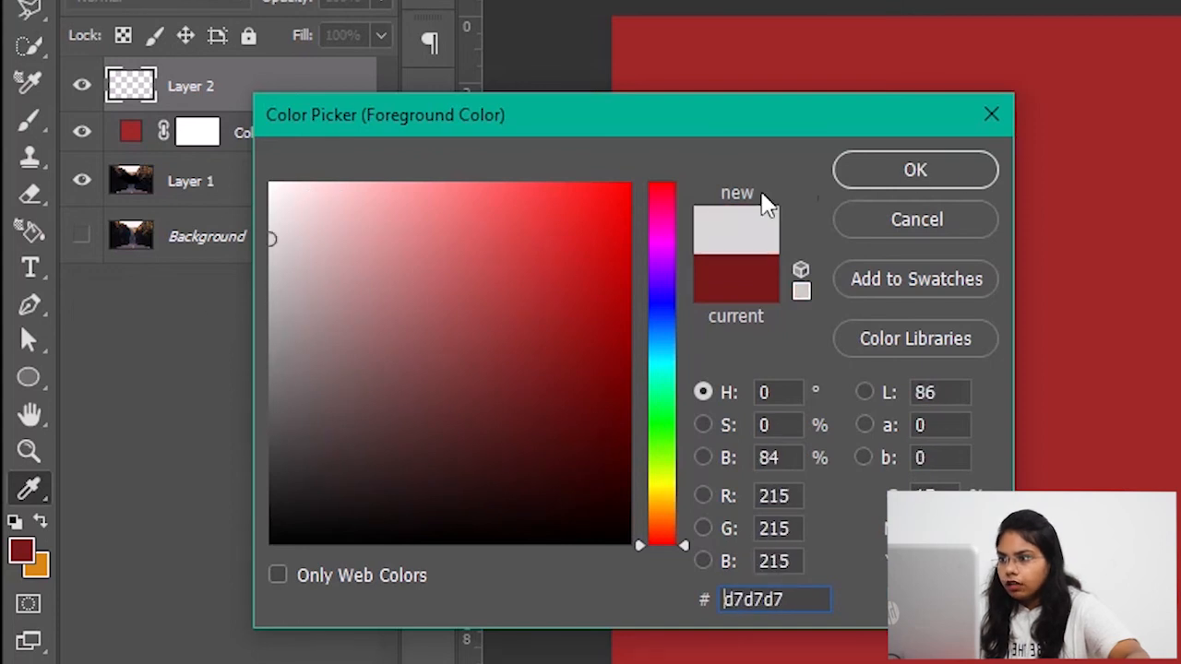
{"action": "left_click", "coordinate": [857, 177]}
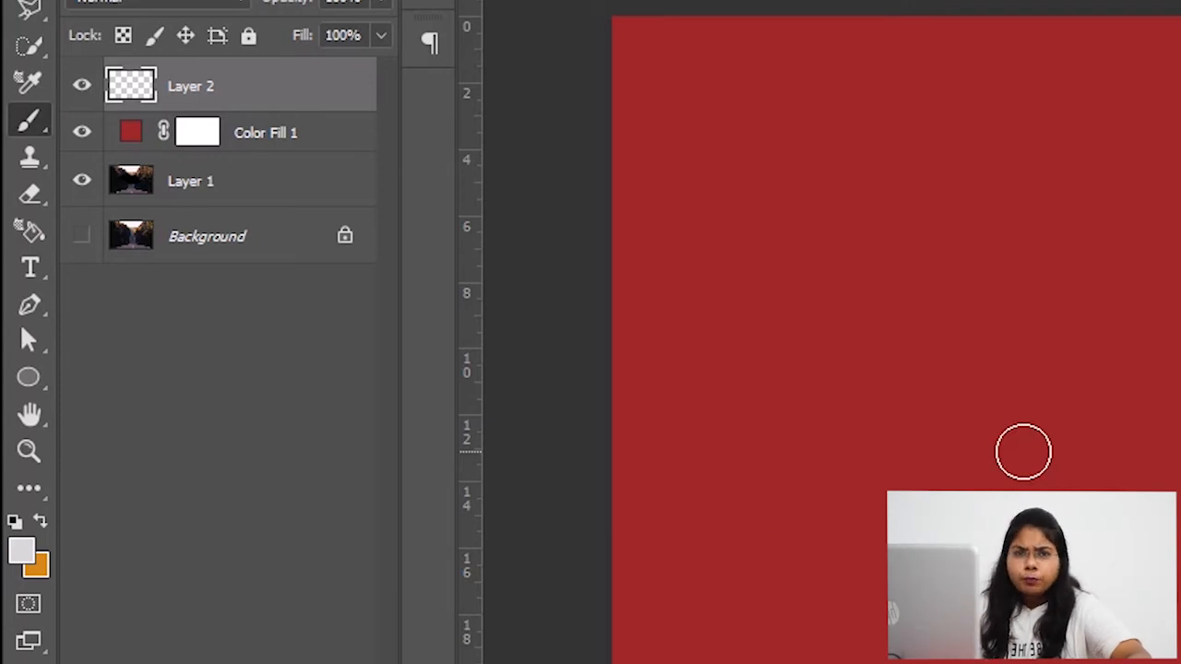
Swap the foreground and background colours back and forth several times, ending with orange as the foreground colour
{"action": "left_click", "coordinate": [40, 519]}
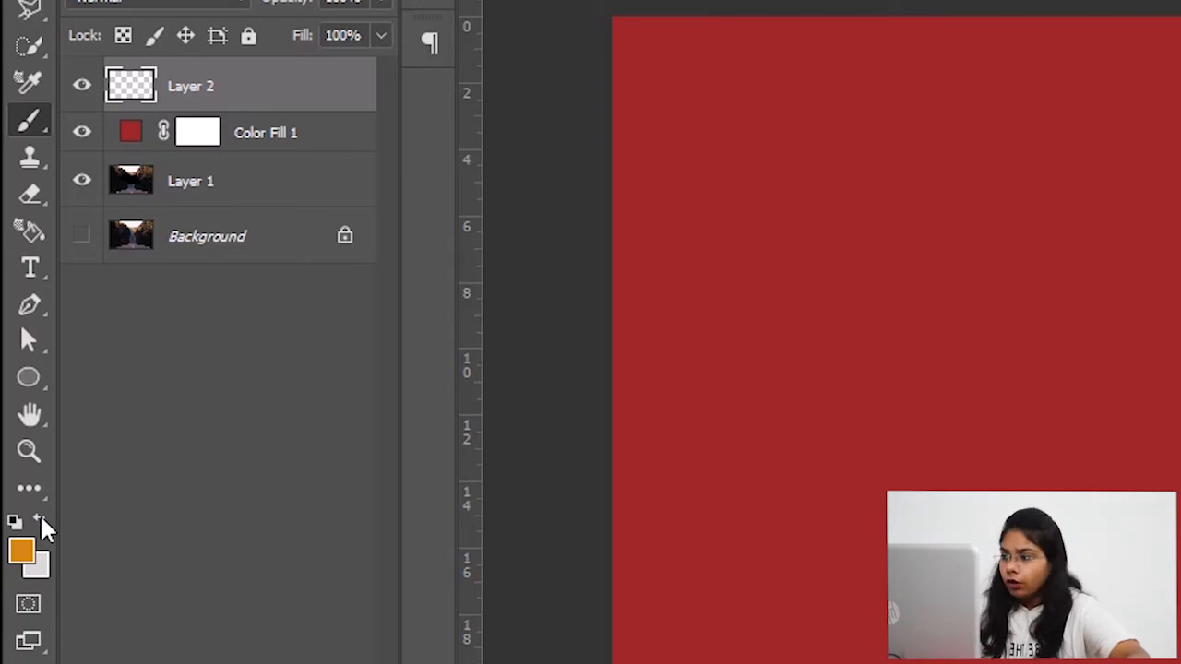
{"action": "left_click", "coordinate": [39, 519]}
{"action": "left_click", "coordinate": [40, 519]}
{"action": "left_click", "coordinate": [39, 519]}
{"action": "left_click", "coordinate": [40, 518]}
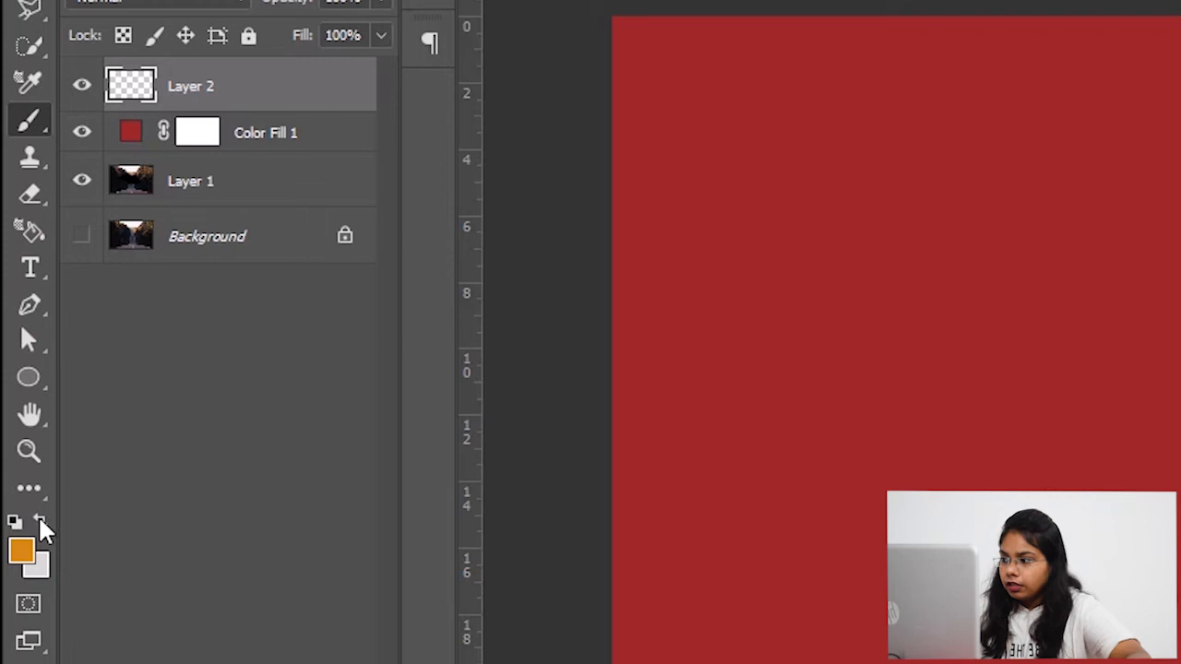
{"action": "left_click", "coordinate": [40, 518]}
{"action": "left_click", "coordinate": [40, 519]}
{"action": "left_click", "coordinate": [39, 521]}
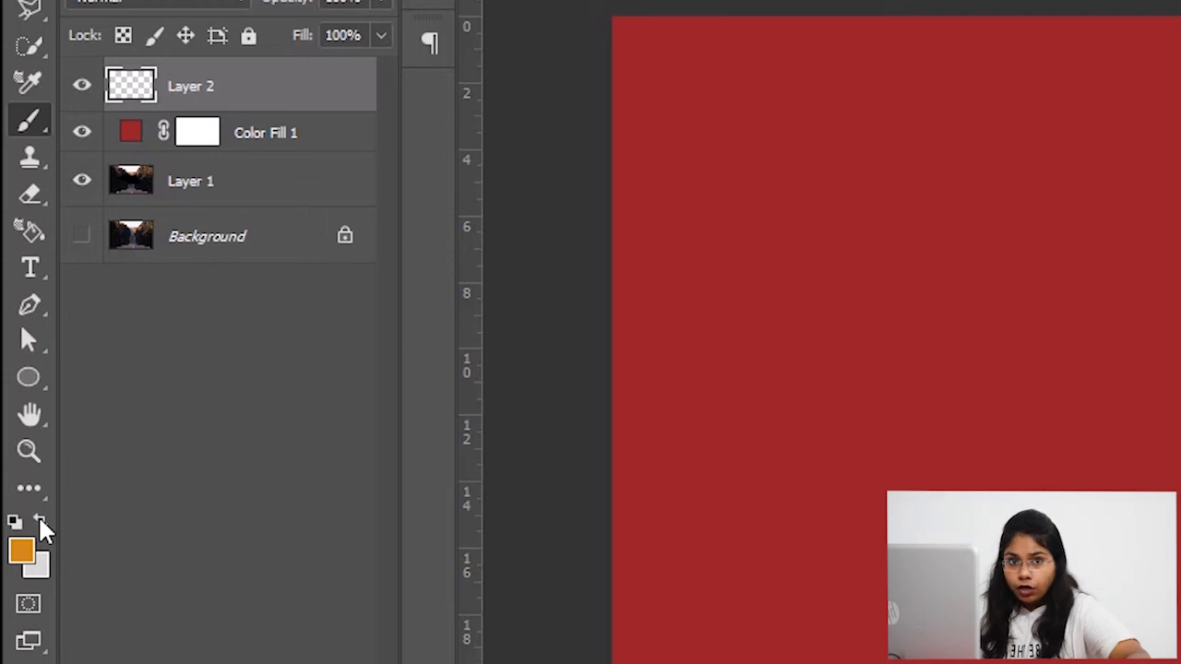
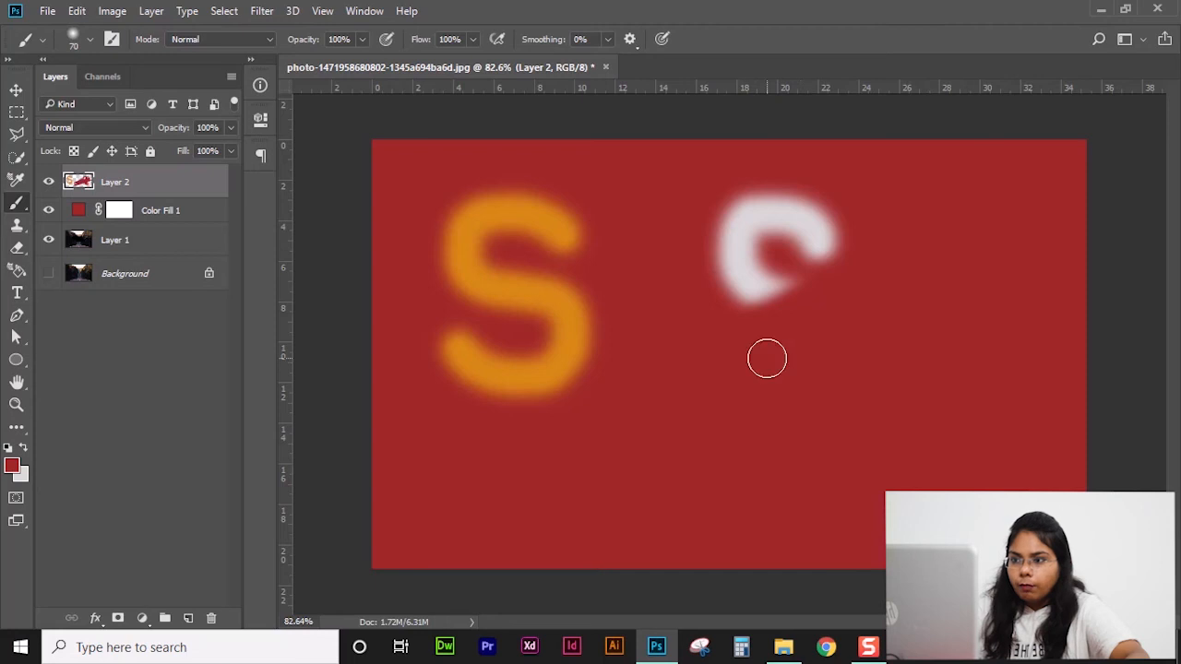
Paint over the light grey letter on Layer 2 with the red foreground colour at brush size 70
{"action": "mouse_move", "coordinate": [767, 359]}
{"action": "left_mouse_down"}
{"action": "mouse_move", "coordinate": [818, 243]}
{"action": "mouse_move", "coordinate": [787, 241]}
{"action": "mouse_move", "coordinate": [731, 306]}
{"action": "mouse_move", "coordinate": [780, 234]}
{"action": "mouse_move", "coordinate": [781, 245]}
{"action": "mouse_move", "coordinate": [720, 262]}
{"action": "left_mouse_up"}
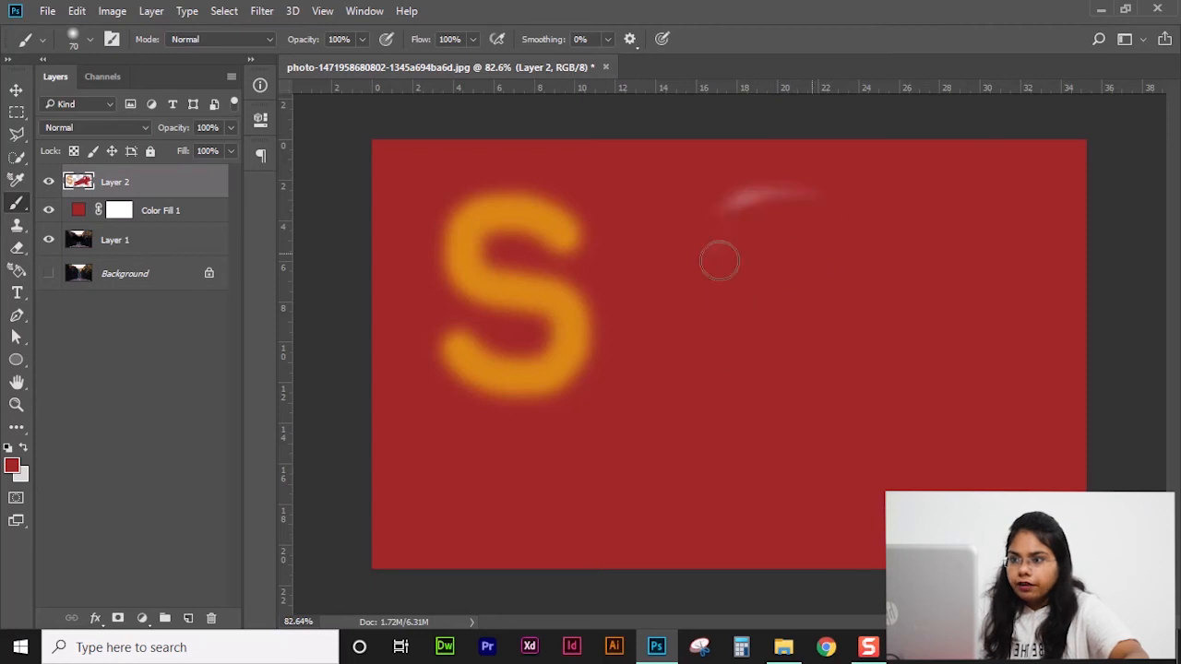
{"action": "mouse_move", "coordinate": [695, 222]}
{"action": "left_mouse_down"}
{"action": "mouse_move", "coordinate": [327, 331]}
{"action": "mouse_move", "coordinate": [376, 303]}
{"action": "mouse_move", "coordinate": [439, 294]}
{"action": "mouse_move", "coordinate": [442, 271]}
{"action": "mouse_move", "coordinate": [634, 242]}
{"action": "mouse_move", "coordinate": [641, 211]}
{"action": "mouse_move", "coordinate": [599, 256]}
{"action": "mouse_move", "coordinate": [901, 223]}
{"action": "mouse_move", "coordinate": [569, 309]}
{"action": "left_mouse_up"}
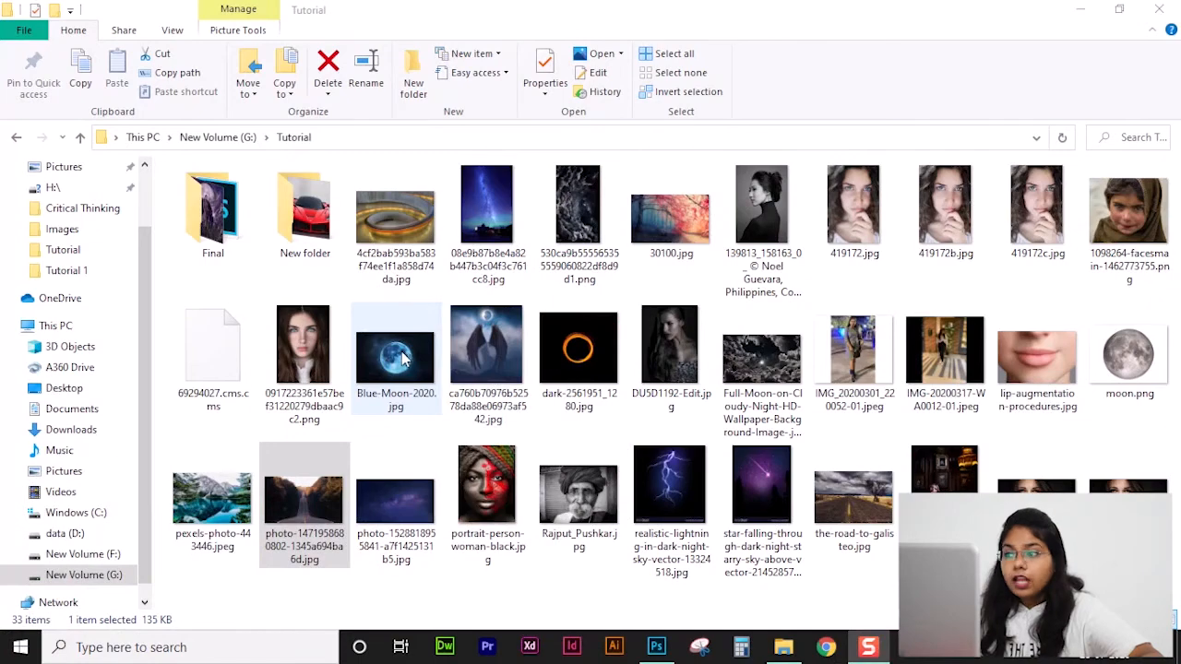
Open Blue-Moon-2020.jpg from the Tutorial folder as a separate Photoshop document and unlock its Background layer
{"action": "left_click_drag", "start_coordinate": [403, 360], "coordinate": [753, 71]}
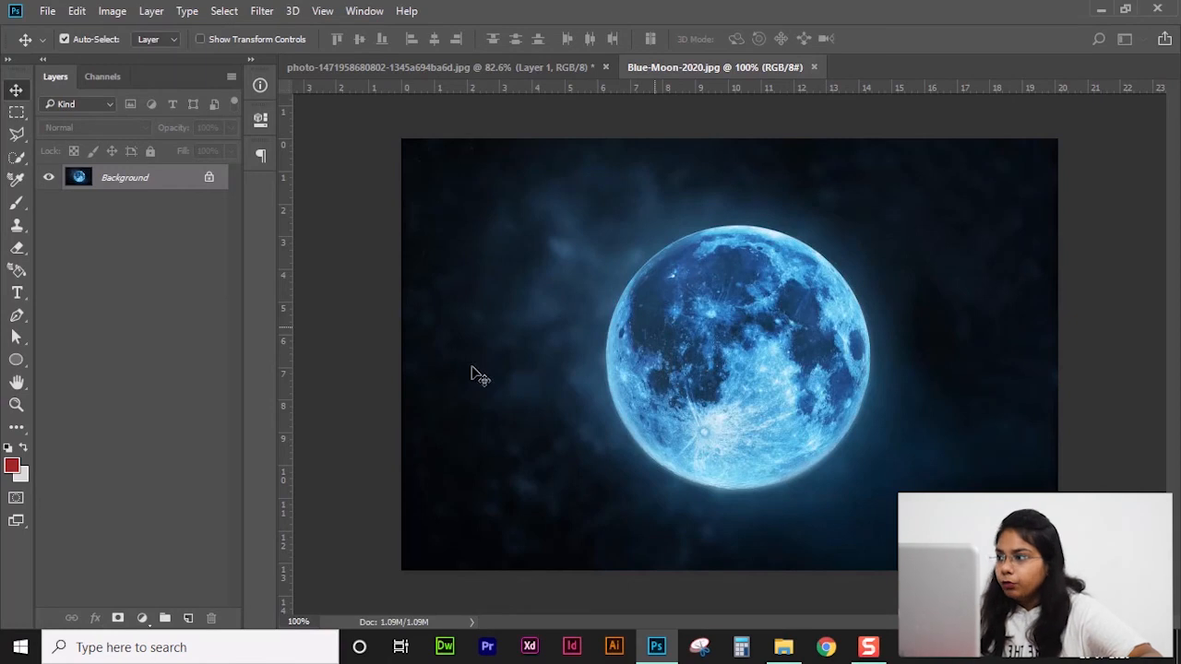
{"action": "left_click", "coordinate": [210, 179]}
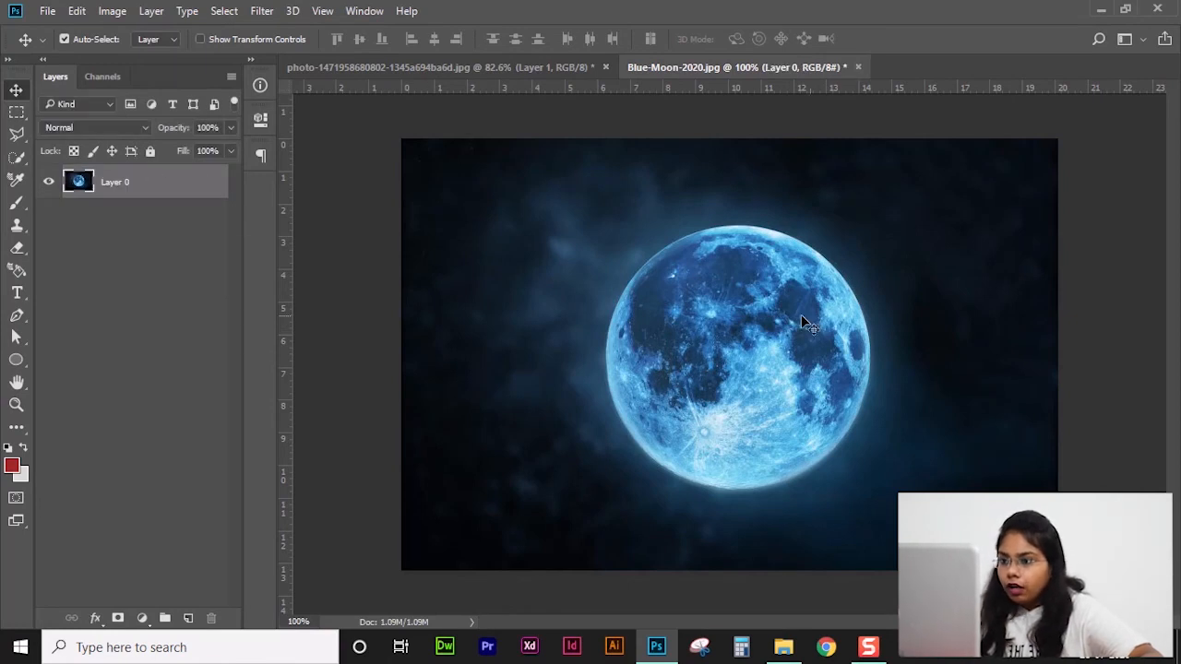
{"action": "key", "text": "ctrl+z"}
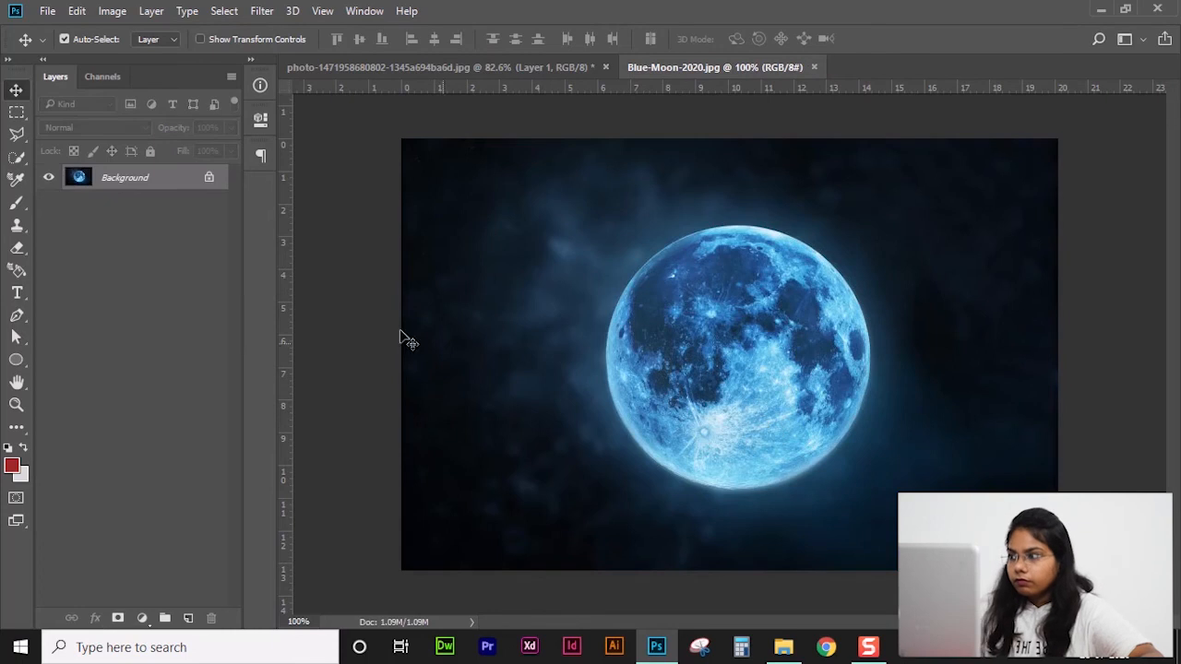
{"action": "left_click", "coordinate": [209, 179]}
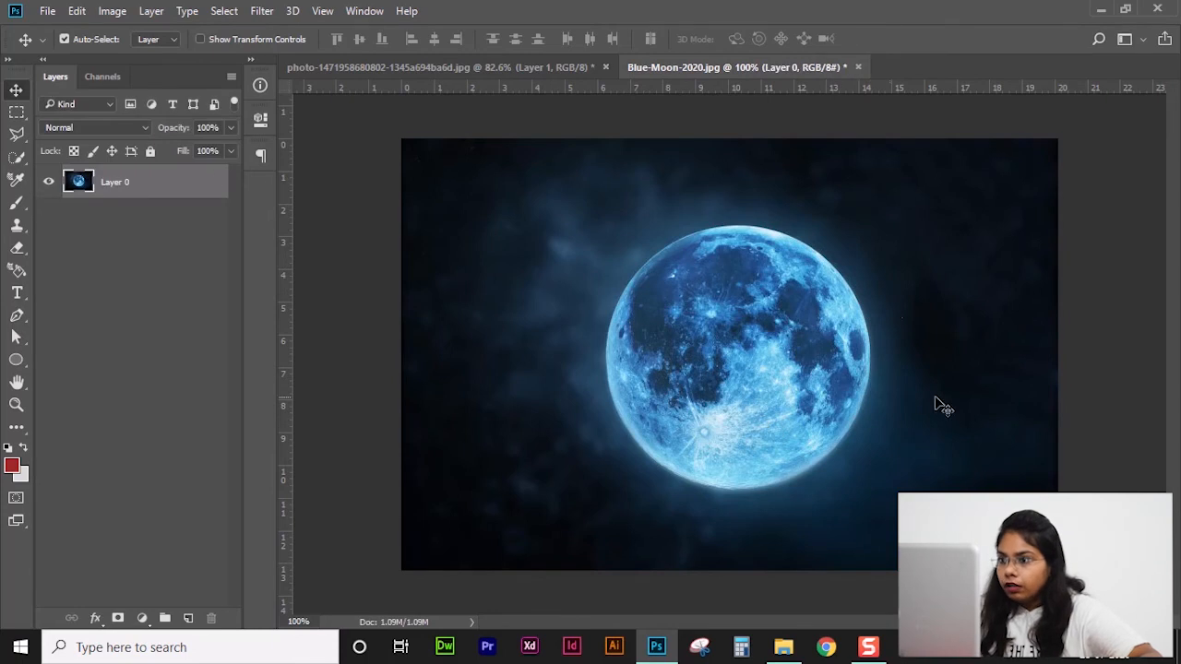
Select the whole moon with the Quick Selection tool, then temporarily switch the tool to subtract mode
{"action": "left_click", "coordinate": [18, 157]}
{"action": "mouse_move", "coordinate": [779, 318]}
{"action": "left_mouse_down"}
{"action": "mouse_move", "coordinate": [725, 271]}
{"action": "mouse_move", "coordinate": [655, 338]}
{"action": "mouse_move", "coordinate": [650, 410]}
{"action": "mouse_move", "coordinate": [719, 452]}
{"action": "left_mouse_up"}
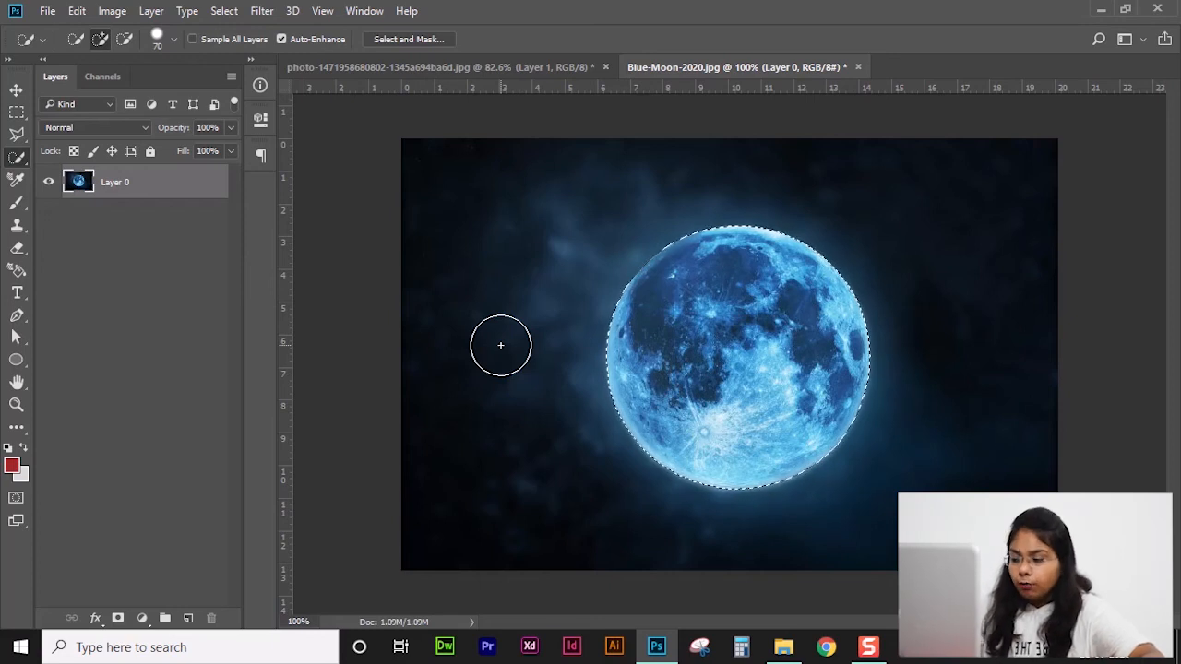
{"action": "key", "text": "alt"}
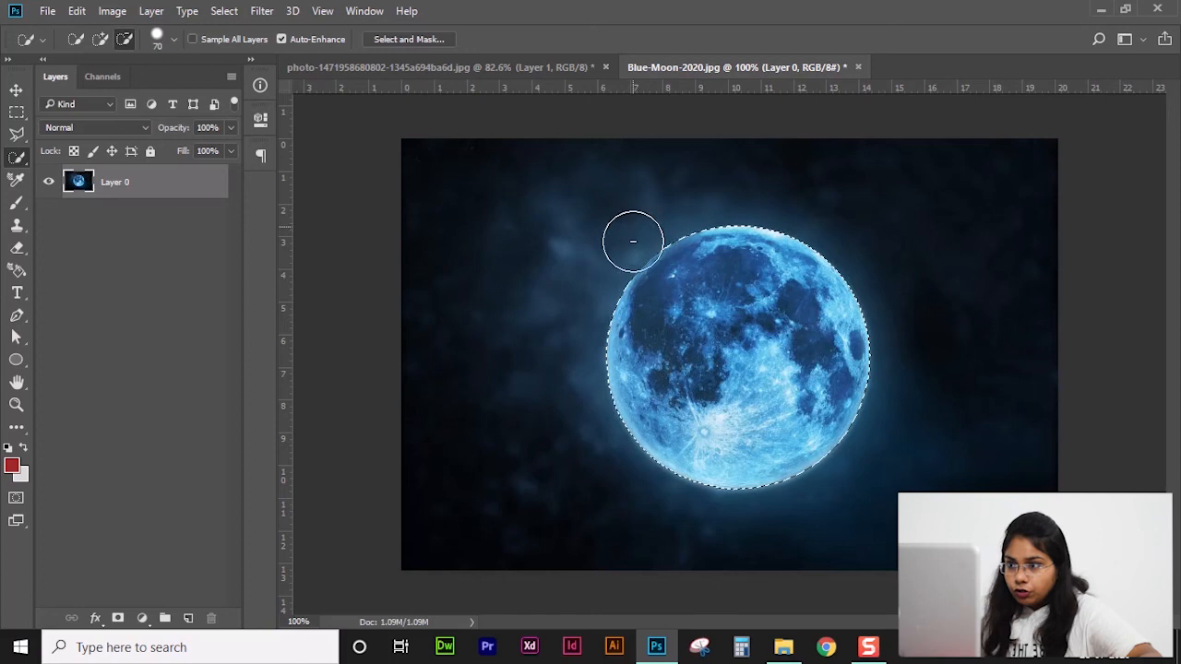
Clear the moon selection and reselect the whole moon with the Quick Selection tool
{"action": "mouse_move", "coordinate": [637, 270]}
{"action": "left_mouse_down"}
{"action": "mouse_move", "coordinate": [714, 351]}
{"action": "mouse_move", "coordinate": [723, 381]}
{"action": "mouse_move", "coordinate": [719, 407]}
{"action": "mouse_move", "coordinate": [700, 408]}
{"action": "mouse_move", "coordinate": [648, 326]}
{"action": "mouse_move", "coordinate": [607, 306]}
{"action": "mouse_move", "coordinate": [591, 330]}
{"action": "mouse_move", "coordinate": [601, 380]}
{"action": "mouse_move", "coordinate": [660, 458]}
{"action": "mouse_move", "coordinate": [718, 492]}
{"action": "mouse_move", "coordinate": [865, 484]}
{"action": "mouse_move", "coordinate": [869, 263]}
{"action": "mouse_move", "coordinate": [822, 213]}
{"action": "mouse_move", "coordinate": [710, 211]}
{"action": "mouse_move", "coordinate": [684, 253]}
{"action": "mouse_move", "coordinate": [741, 301]}
{"action": "mouse_move", "coordinate": [837, 347]}
{"action": "mouse_move", "coordinate": [822, 432]}
{"action": "mouse_move", "coordinate": [715, 408]}
{"action": "mouse_move", "coordinate": [732, 255]}
{"action": "mouse_move", "coordinate": [712, 264]}
{"action": "mouse_move", "coordinate": [786, 384]}
{"action": "mouse_move", "coordinate": [779, 415]}
{"action": "mouse_move", "coordinate": [766, 203]}
{"action": "left_mouse_up"}
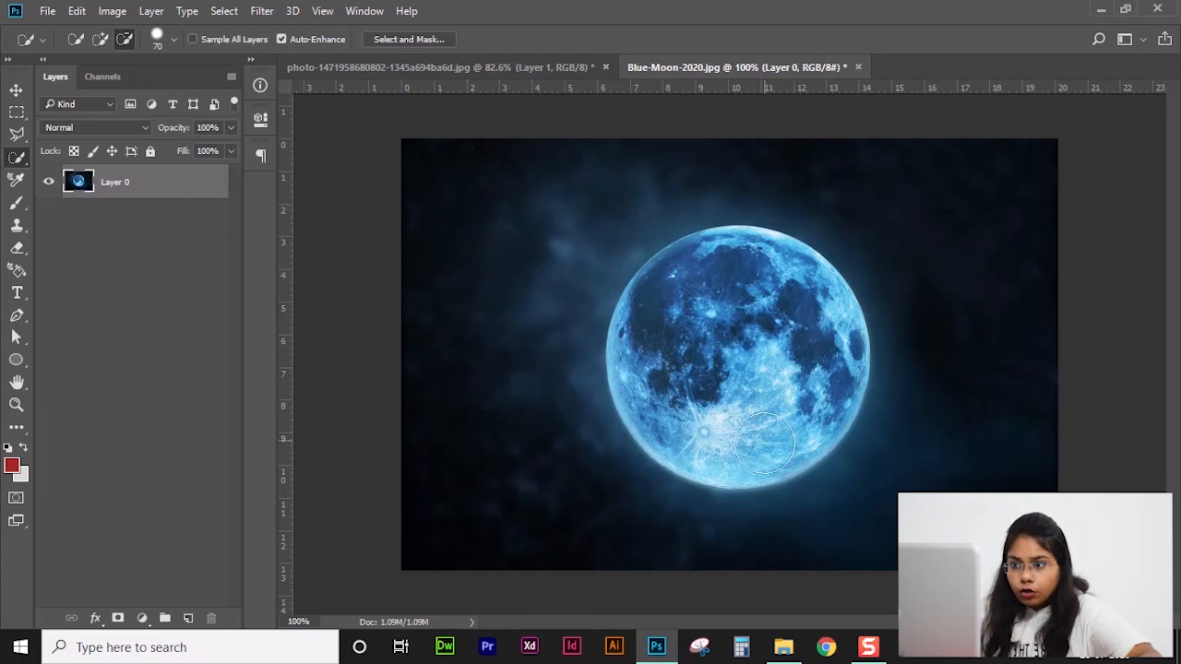
{"action": "key", "text": "v"}
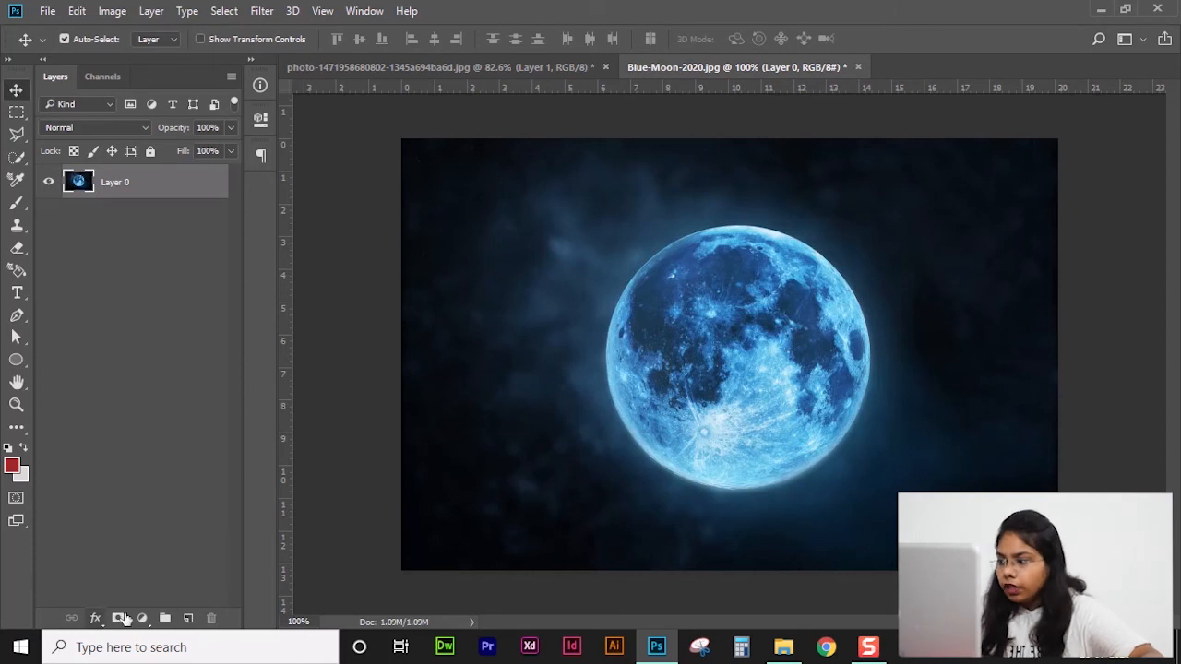
{"action": "left_click", "coordinate": [17, 158]}
{"action": "mouse_move", "coordinate": [749, 282]}
{"action": "left_mouse_down"}
{"action": "mouse_move", "coordinate": [695, 416]}
{"action": "mouse_move", "coordinate": [783, 404]}
{"action": "mouse_move", "coordinate": [804, 492]}
{"action": "mouse_move", "coordinate": [692, 367]}
{"action": "left_mouse_up"}
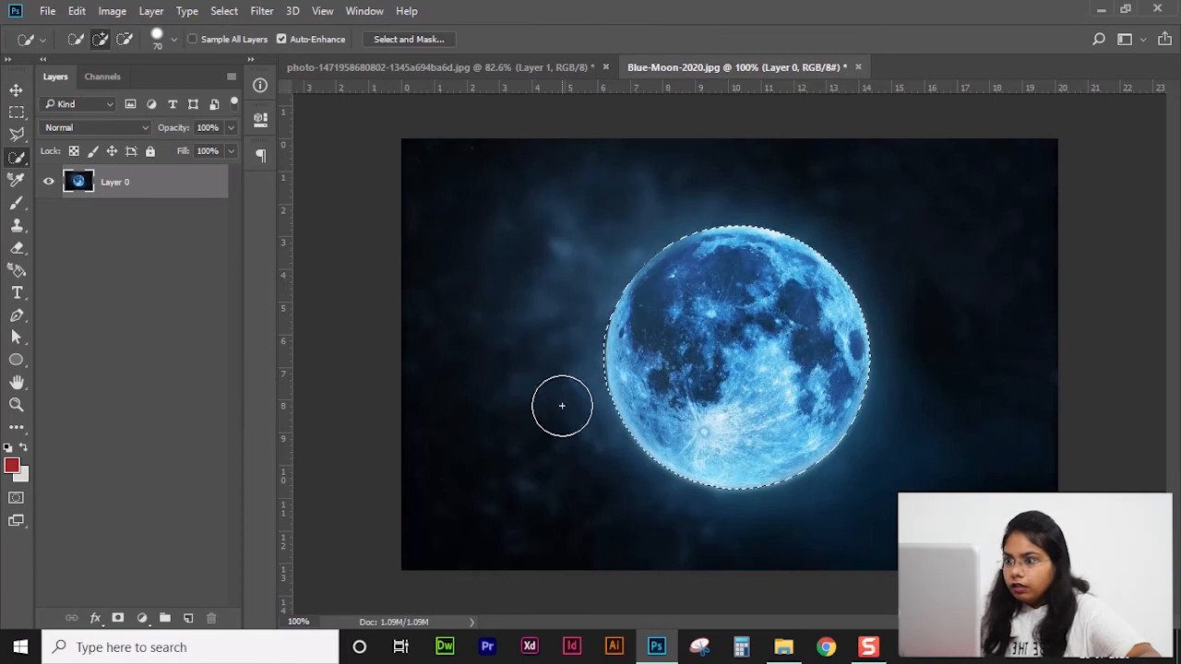
Try an inverted layer mask on Layer 0, undo it, and add a mask that shows only the selected moon
{"action": "left_click", "coordinate": [118, 619], "text": "alt"}
{"action": "key", "text": "ctrl+z"}
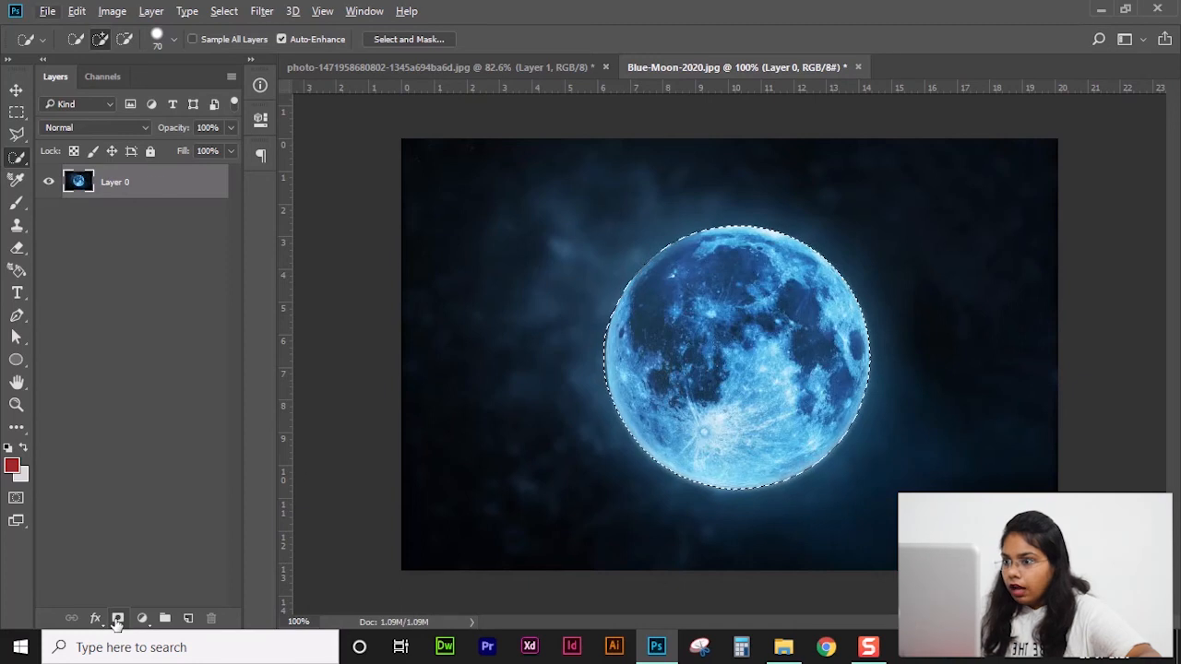
{"action": "left_click", "coordinate": [117, 619]}
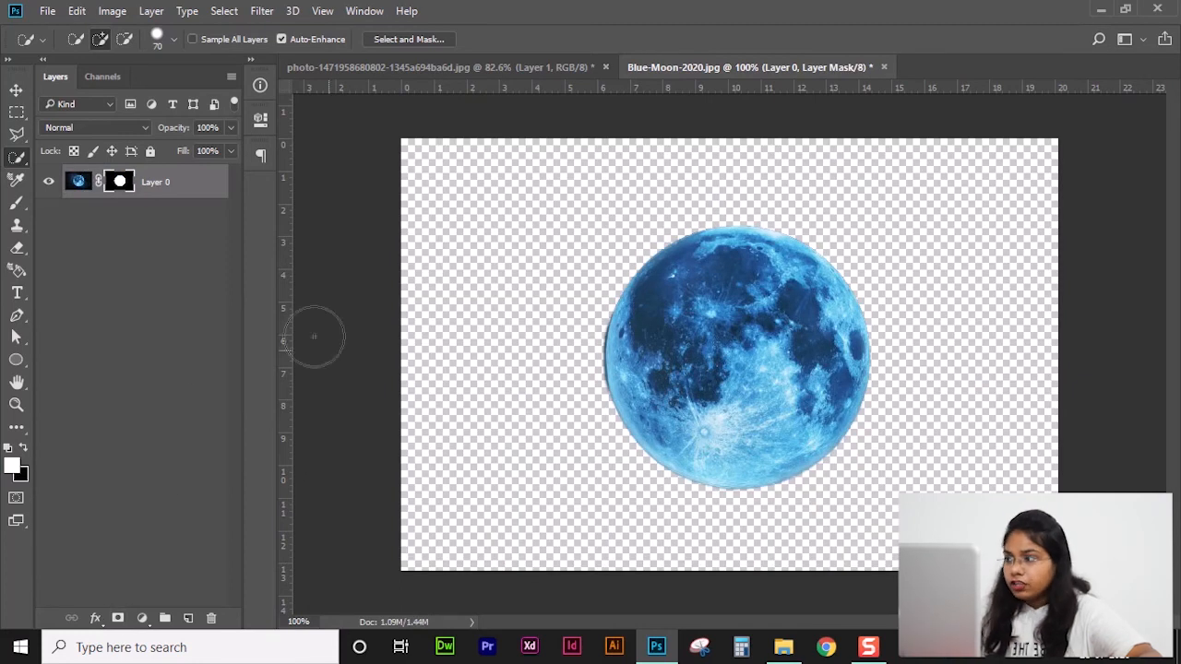
Add a layer beneath the masked moon layer and make it a red Solid Color fill, #9f2727
{"action": "left_click", "coordinate": [187, 619]}
{"action": "left_click_drag", "start_coordinate": [165, 199], "coordinate": [169, 259]}
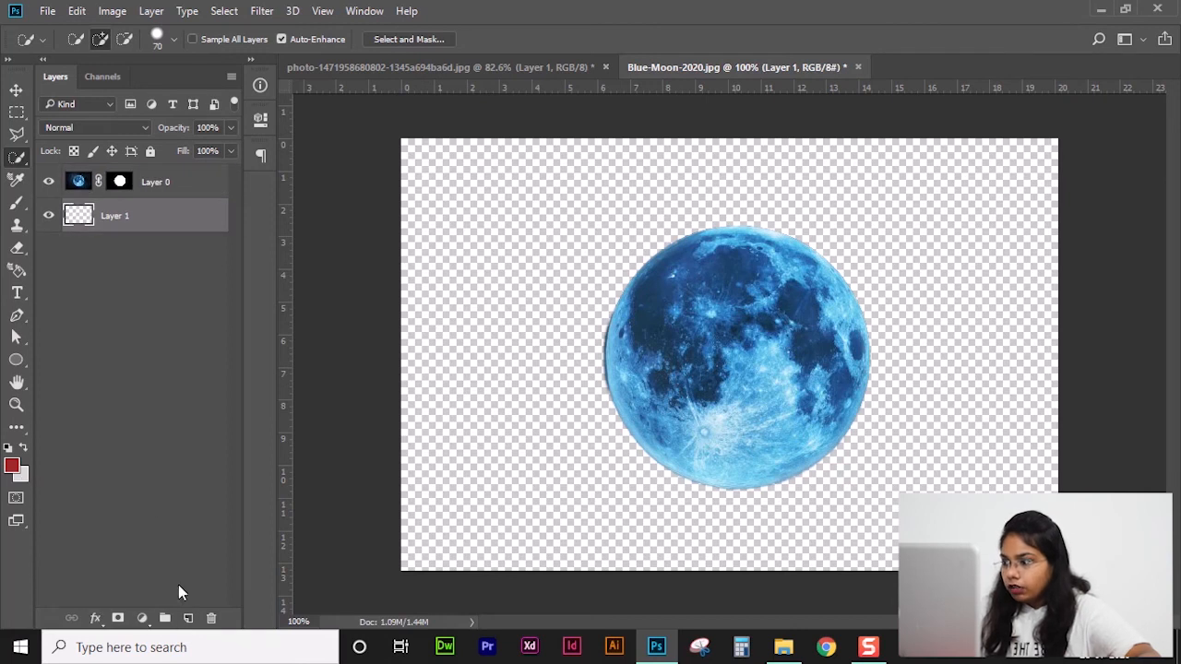
{"action": "left_click", "coordinate": [142, 618]}
{"action": "left_click", "coordinate": [198, 238]}
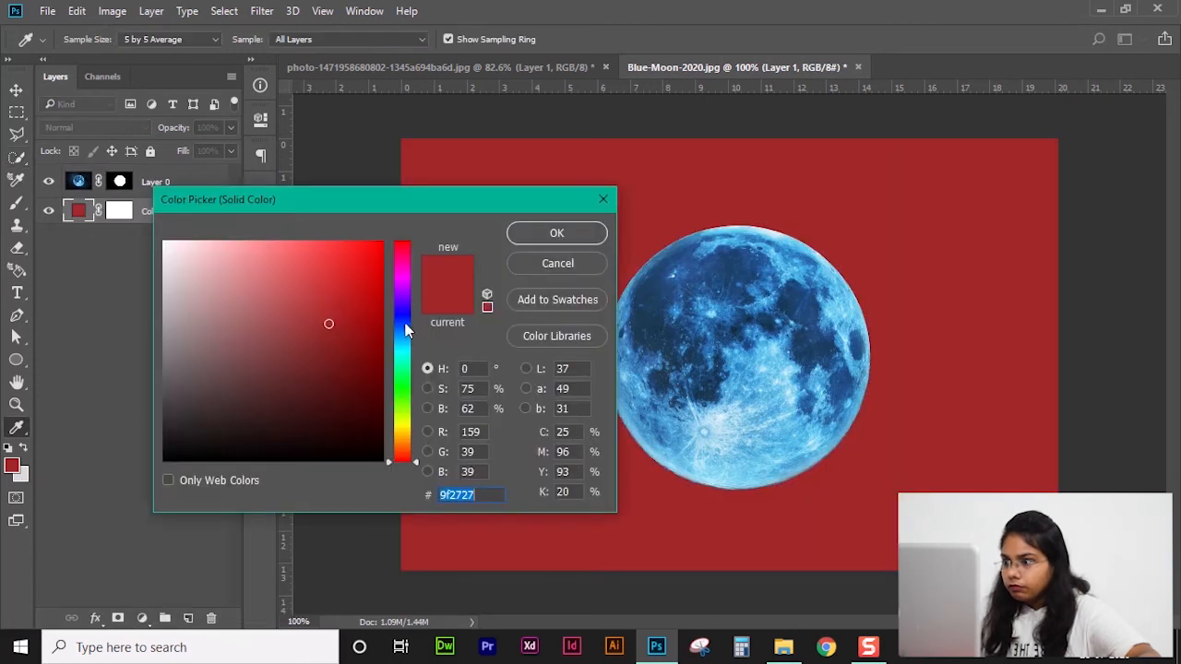
{"action": "left_click", "coordinate": [557, 235]}
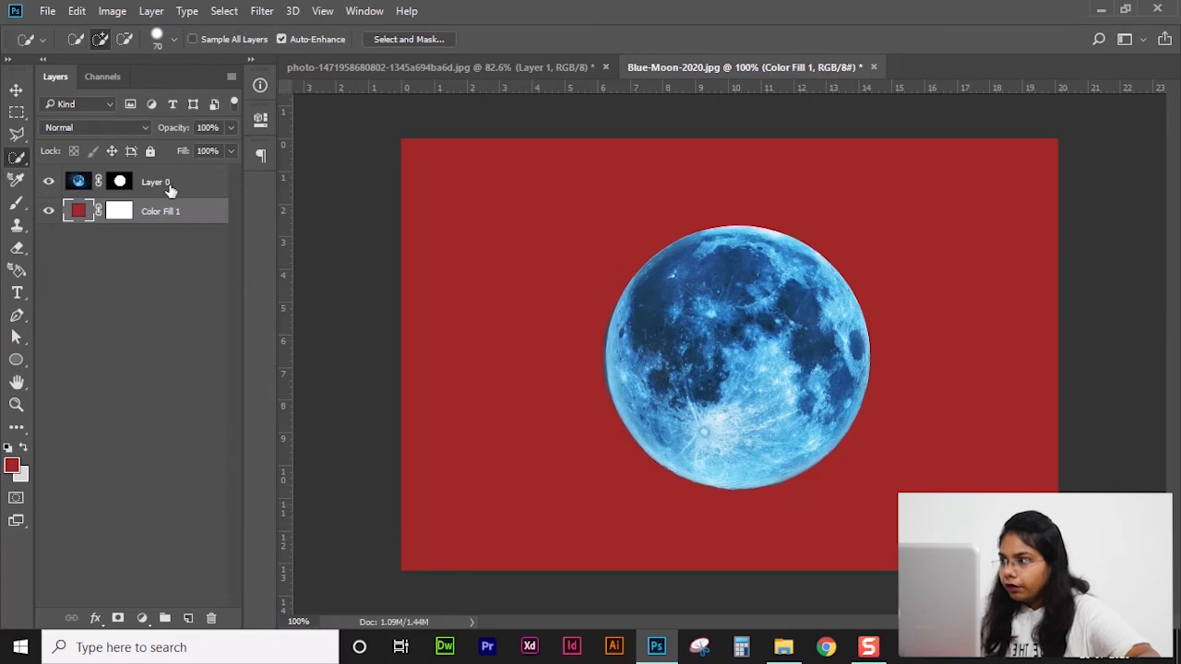
Add an orange Solid Color fill layer, #d7971a, above the moon layer
{"action": "left_click", "coordinate": [169, 184]}
{"action": "left_click", "coordinate": [143, 619]}
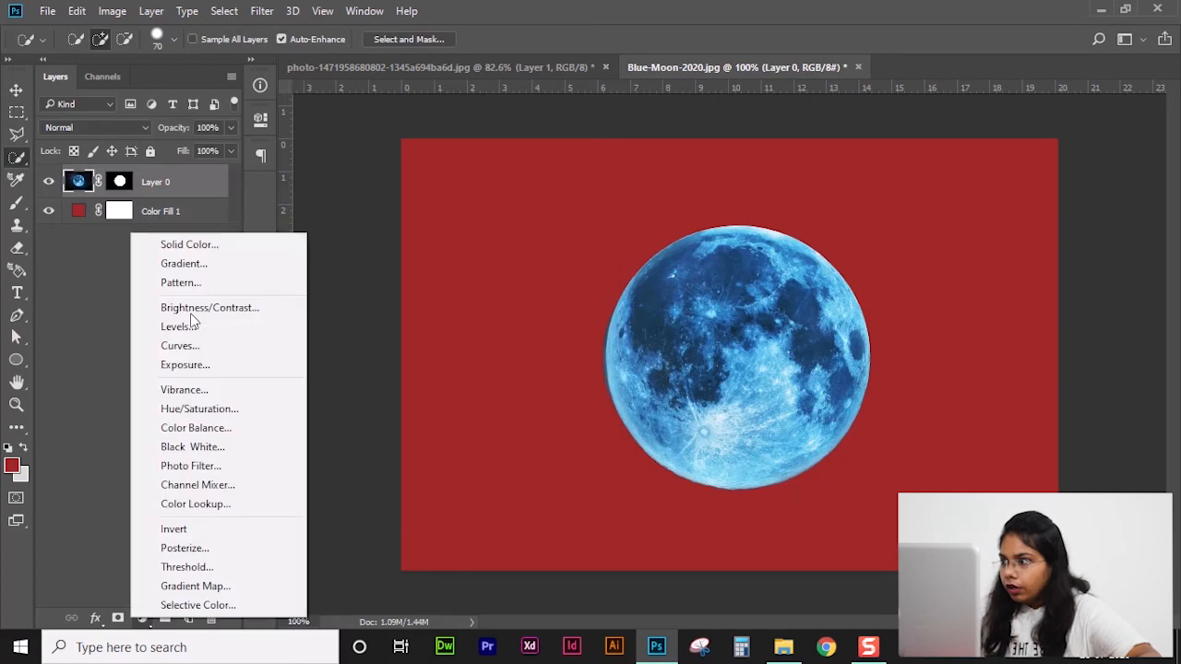
{"action": "left_click", "coordinate": [196, 246]}
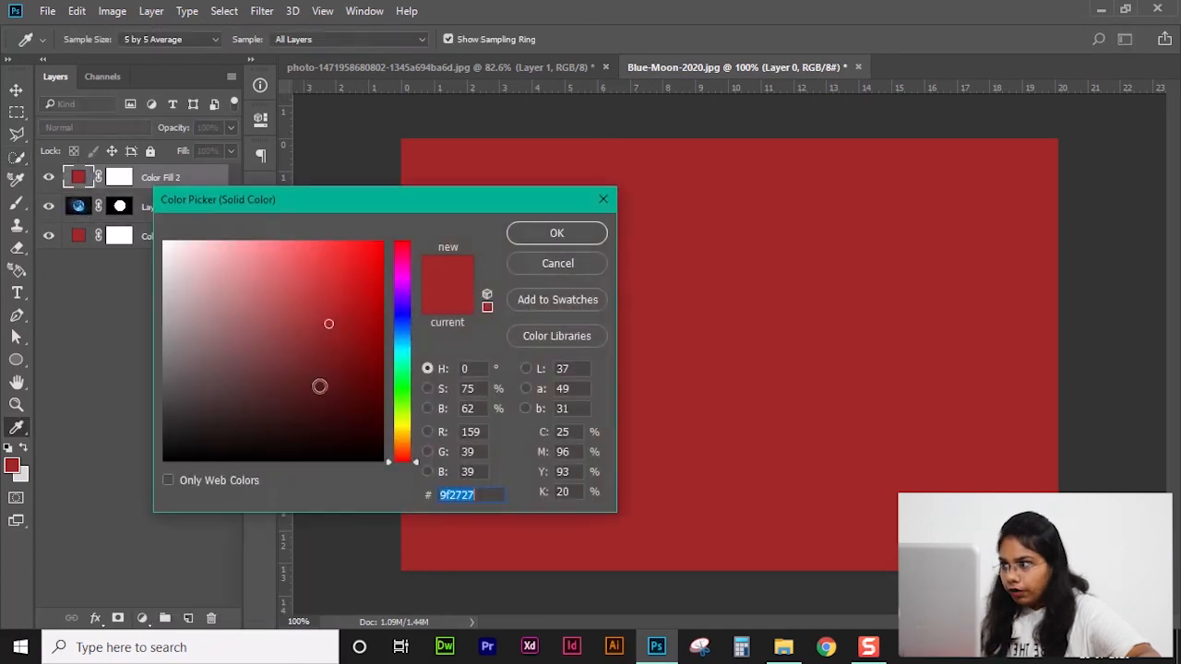
{"action": "left_click", "coordinate": [402, 407]}
{"action": "mouse_move", "coordinate": [407, 424]}
{"action": "left_mouse_down"}
{"action": "mouse_move", "coordinate": [404, 444]}
{"action": "mouse_move", "coordinate": [402, 428]}
{"action": "left_mouse_up"}
{"action": "left_click", "coordinate": [356, 275]}
{"action": "left_click", "coordinate": [406, 441]}
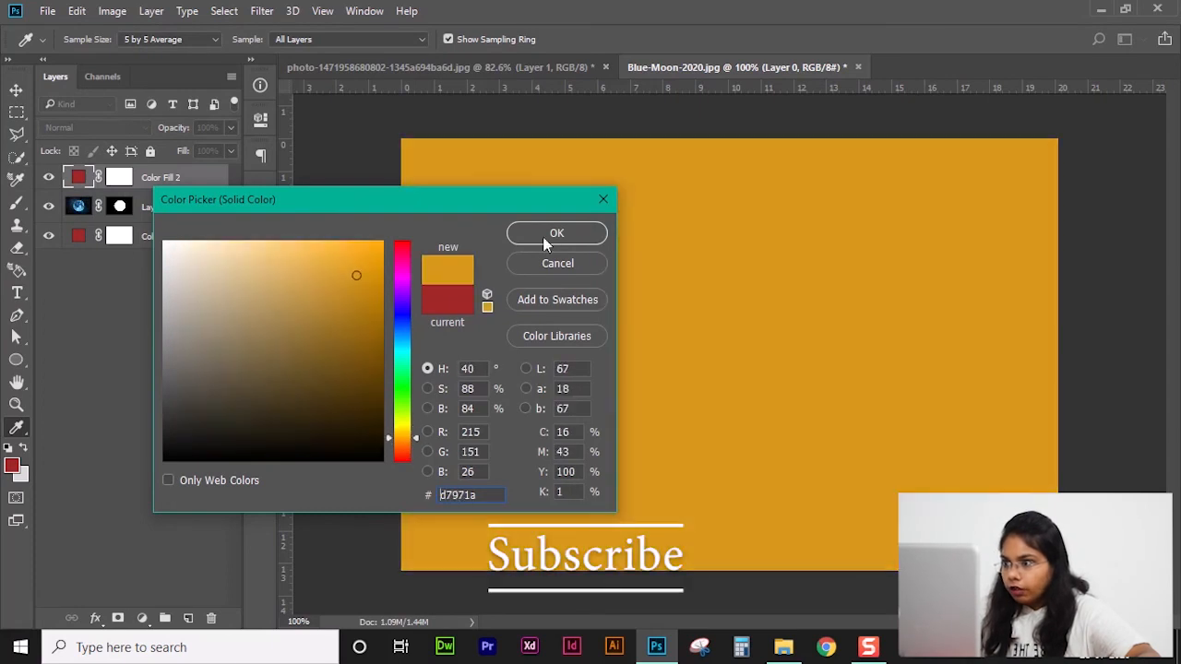
{"action": "left_click", "coordinate": [549, 233]}
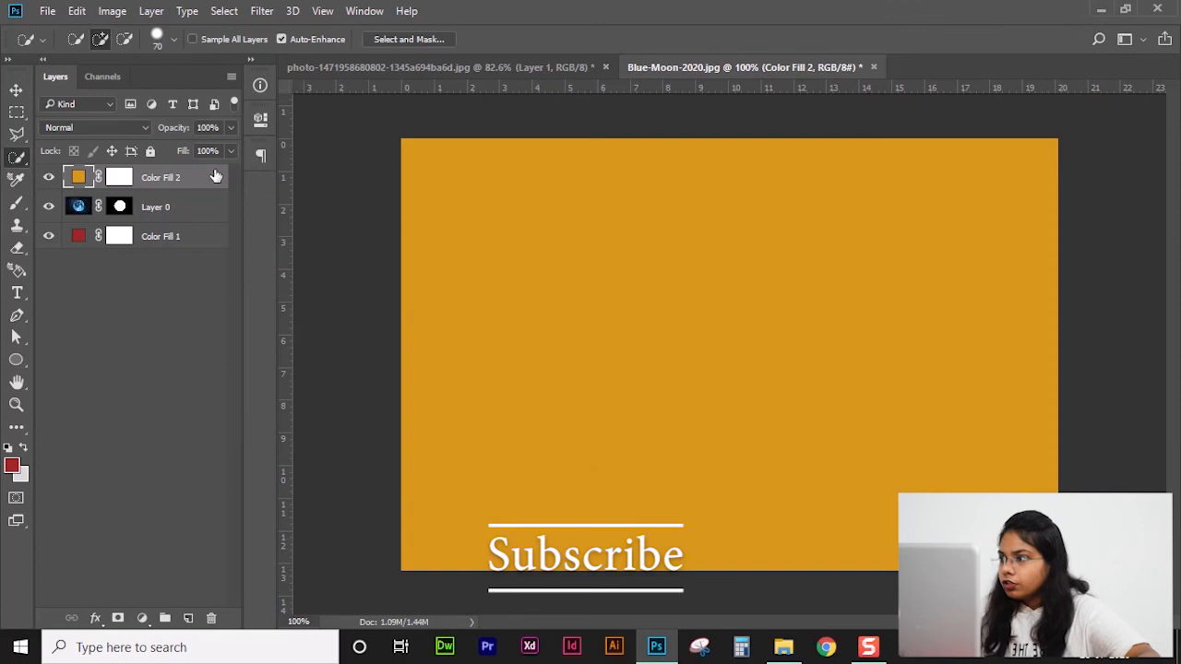
Set the orange fill layer's blend mode to Overlay and toggle its visibility off and on to compare
{"action": "left_click", "coordinate": [104, 127]}
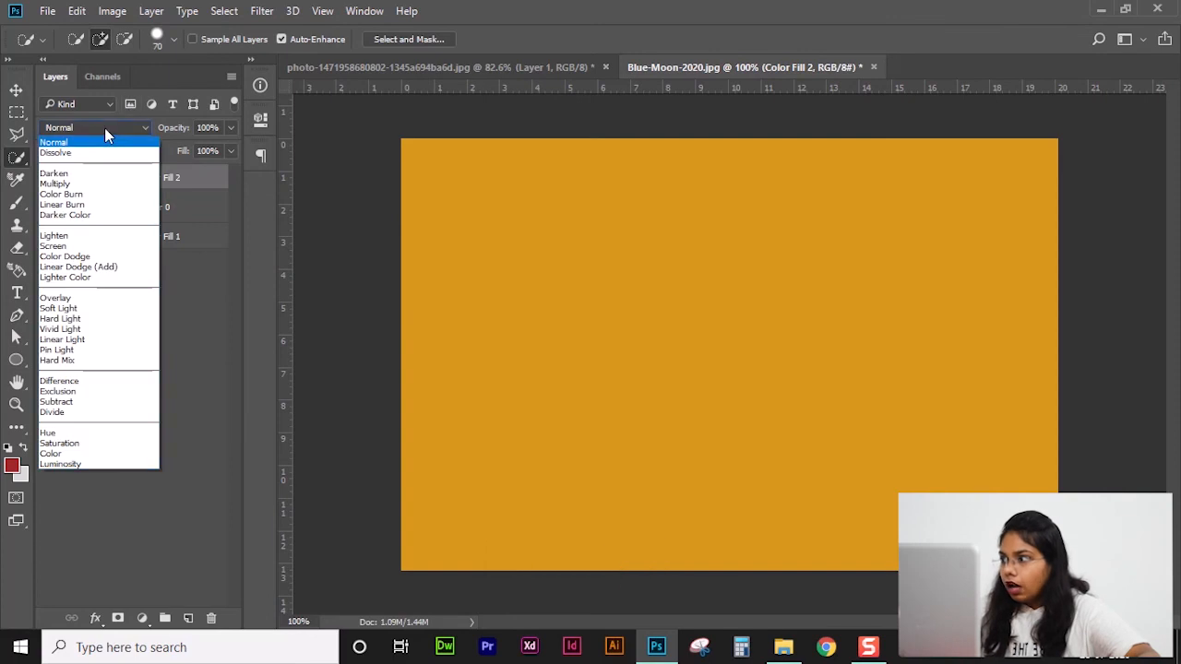
{"action": "left_click", "coordinate": [80, 298]}
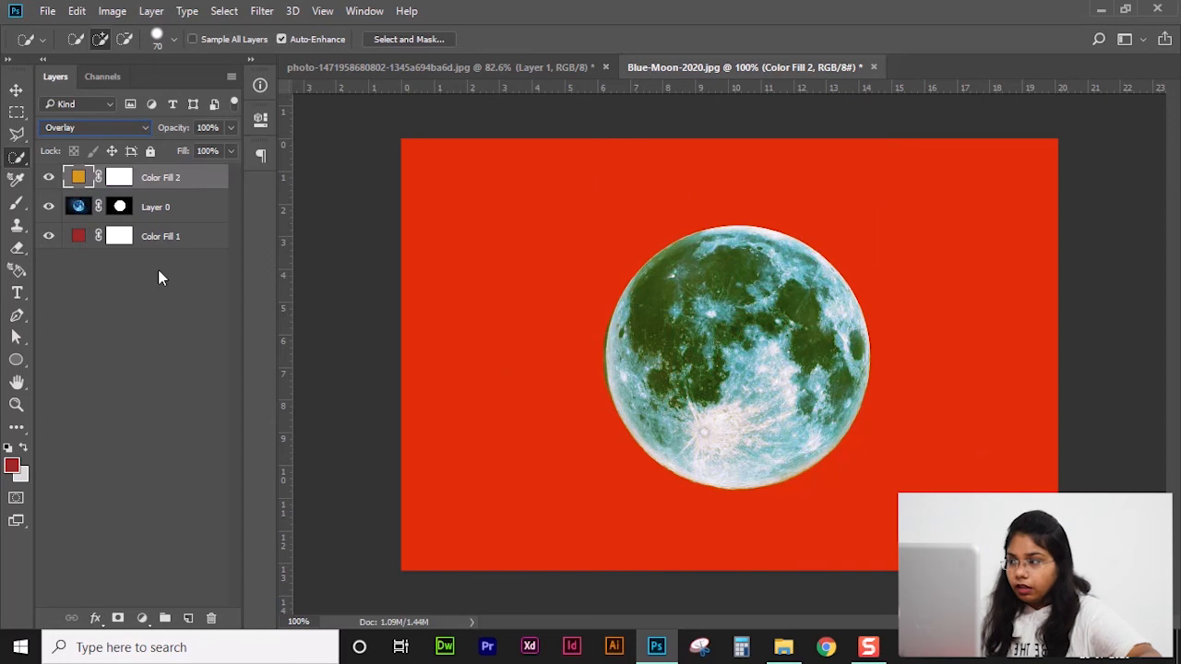
{"action": "left_click", "coordinate": [49, 178]}
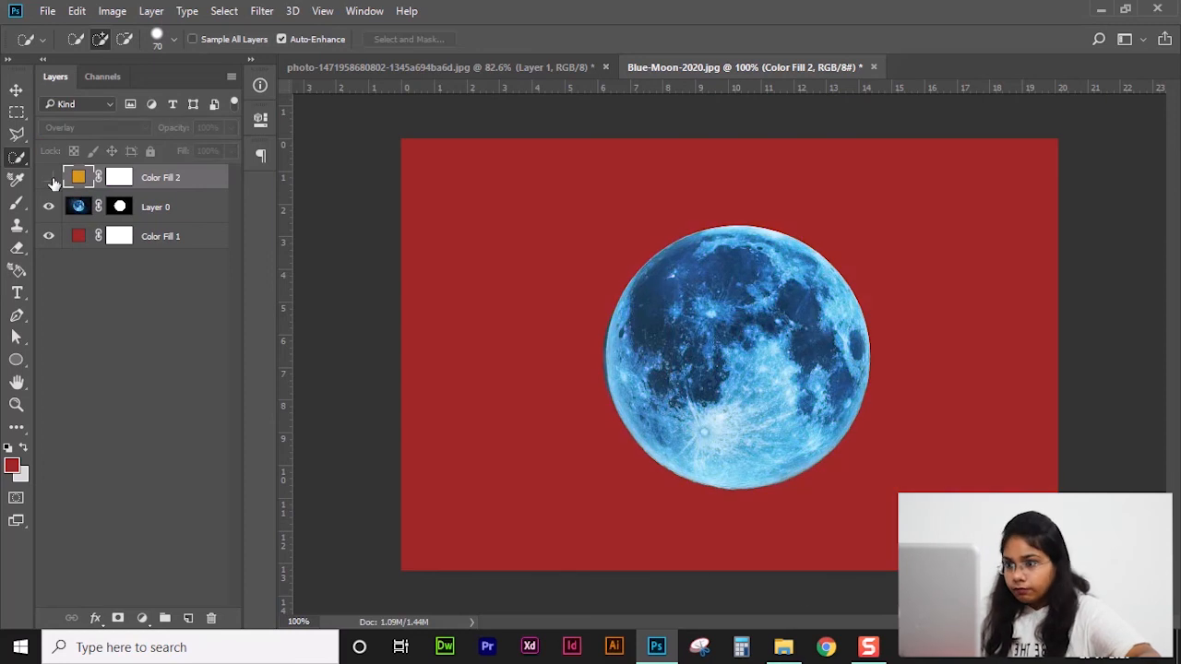
{"action": "left_click", "coordinate": [51, 180]}
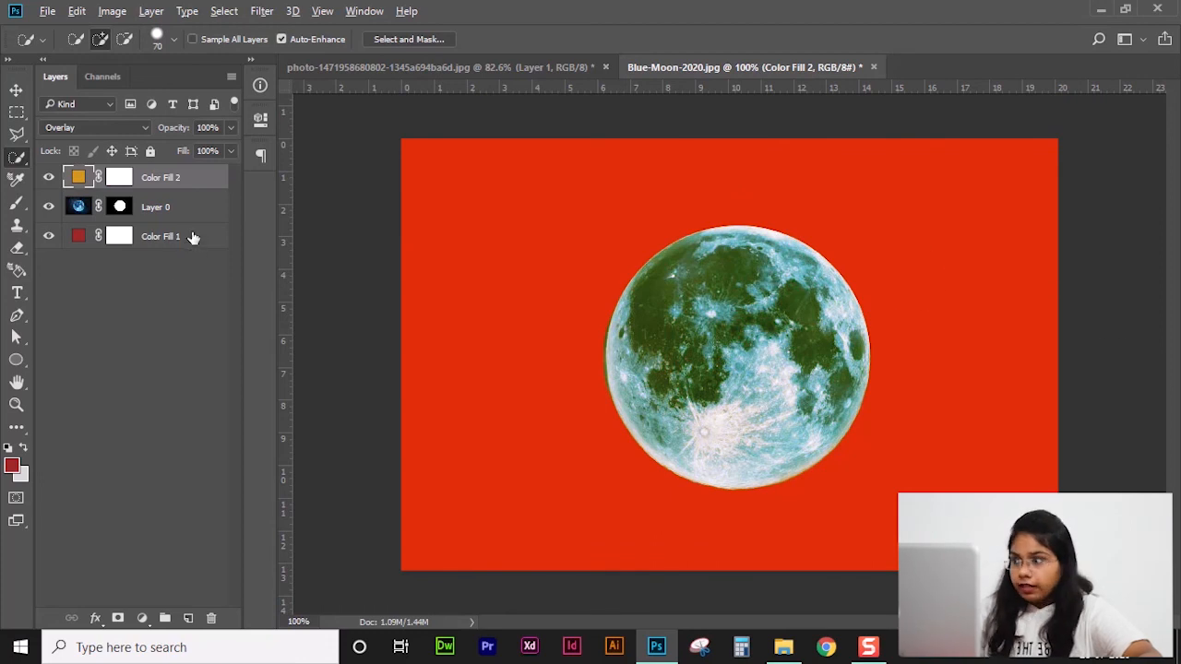
Clip the orange fill layer to the moon layer with a clipping mask and switch to the Move tool
{"action": "left_click_drag", "start_coordinate": [205, 201], "coordinate": [205, 185]}
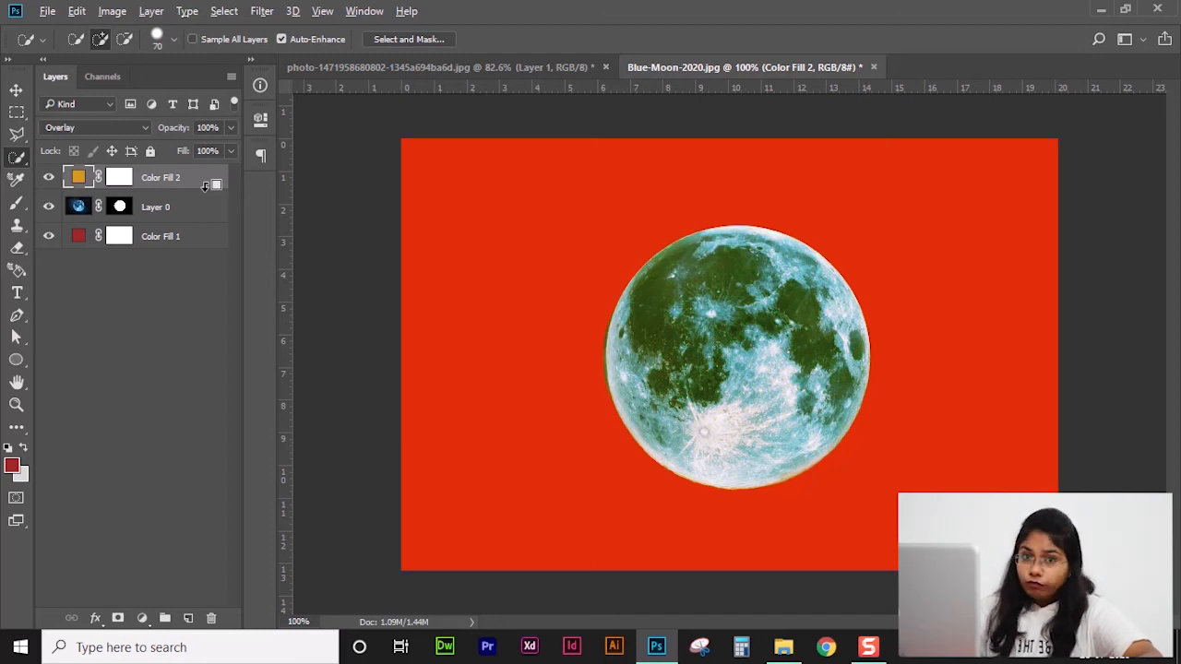
{"action": "left_click", "coordinate": [205, 185], "text": "alt"}
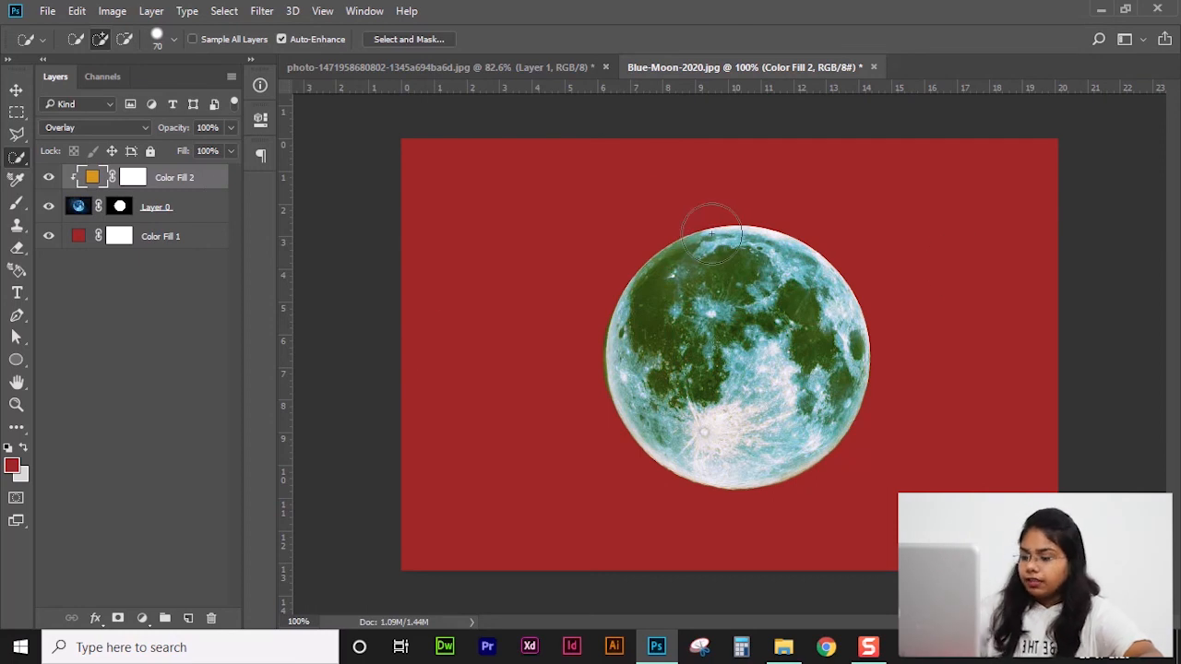
{"action": "key", "text": "v"}
{"action": "key", "text": "alt+v"}
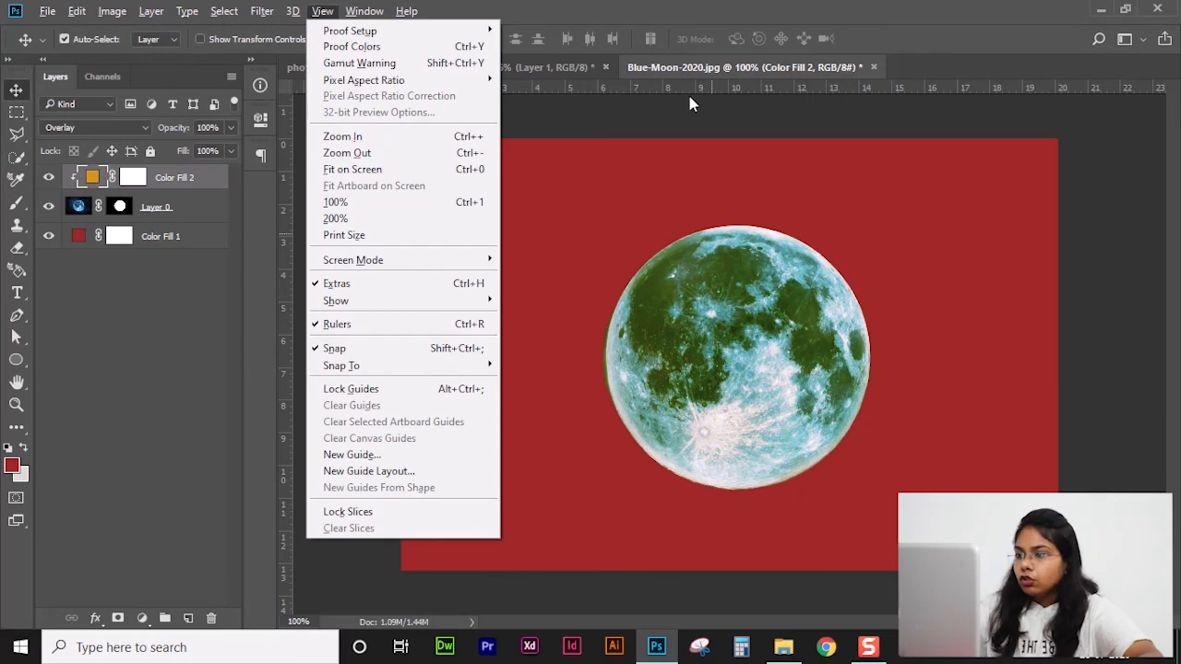
{"action": "left_click", "coordinate": [692, 124]}
Delete the orange and red fill layers and remove the moon layer's mask without applying it
{"action": "left_click", "coordinate": [48, 178]}
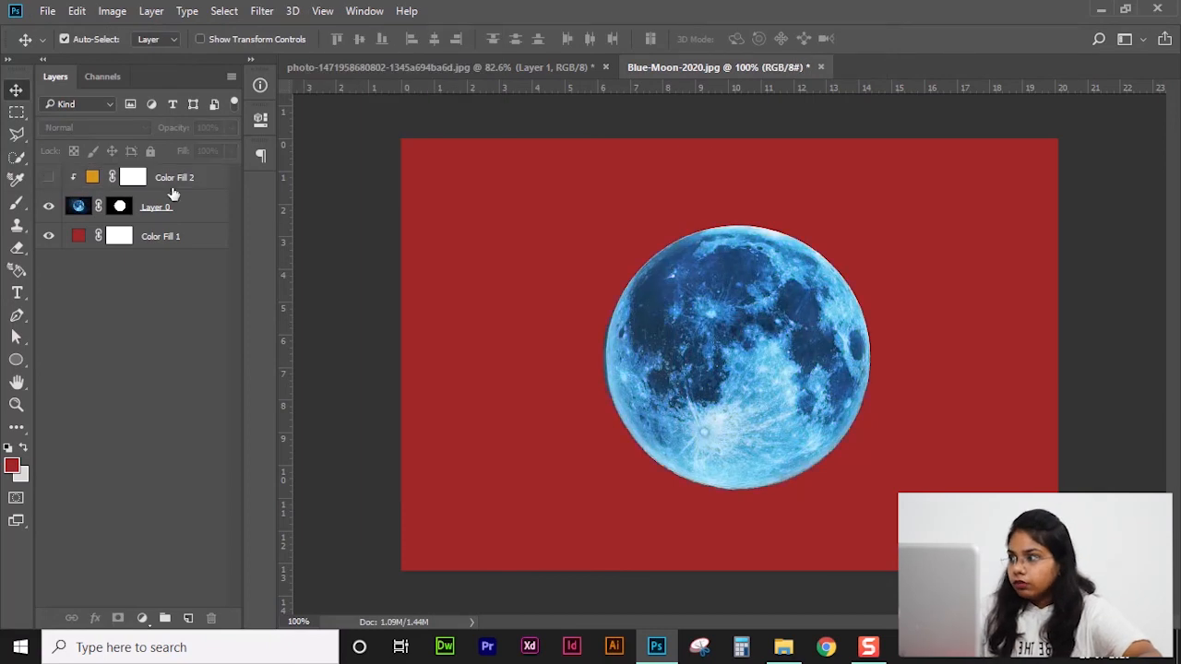
{"action": "left_click", "coordinate": [173, 192]}
{"action": "left_click_drag", "start_coordinate": [225, 188], "coordinate": [212, 617]}
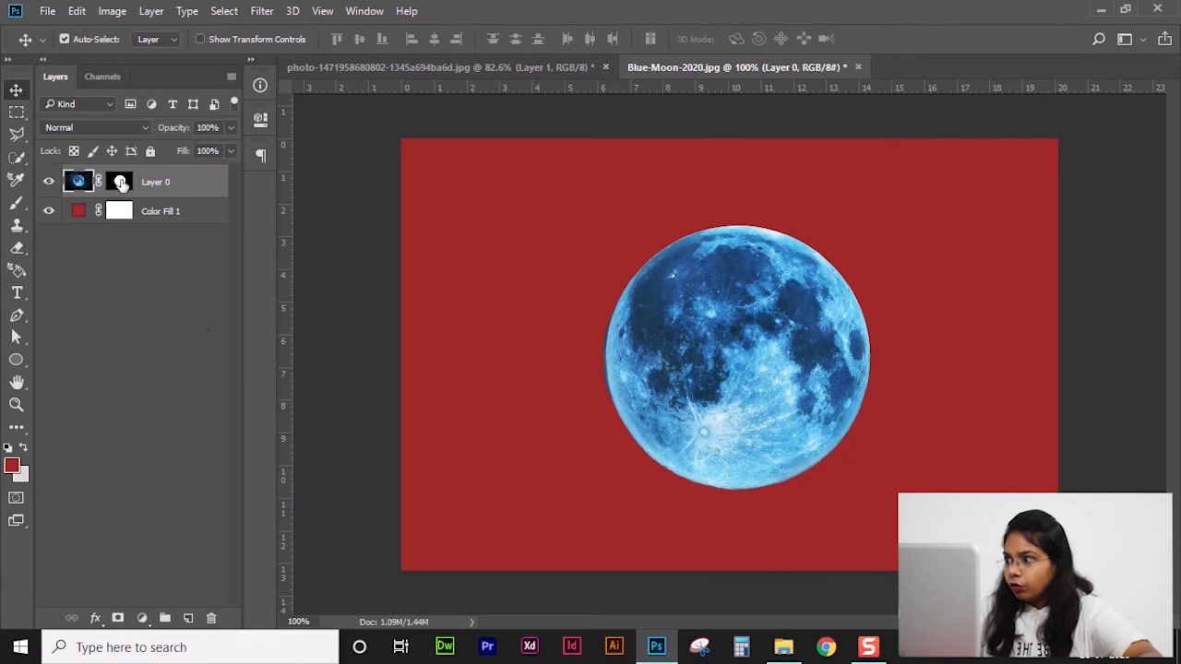
{"action": "left_click_drag", "start_coordinate": [120, 182], "coordinate": [211, 618]}
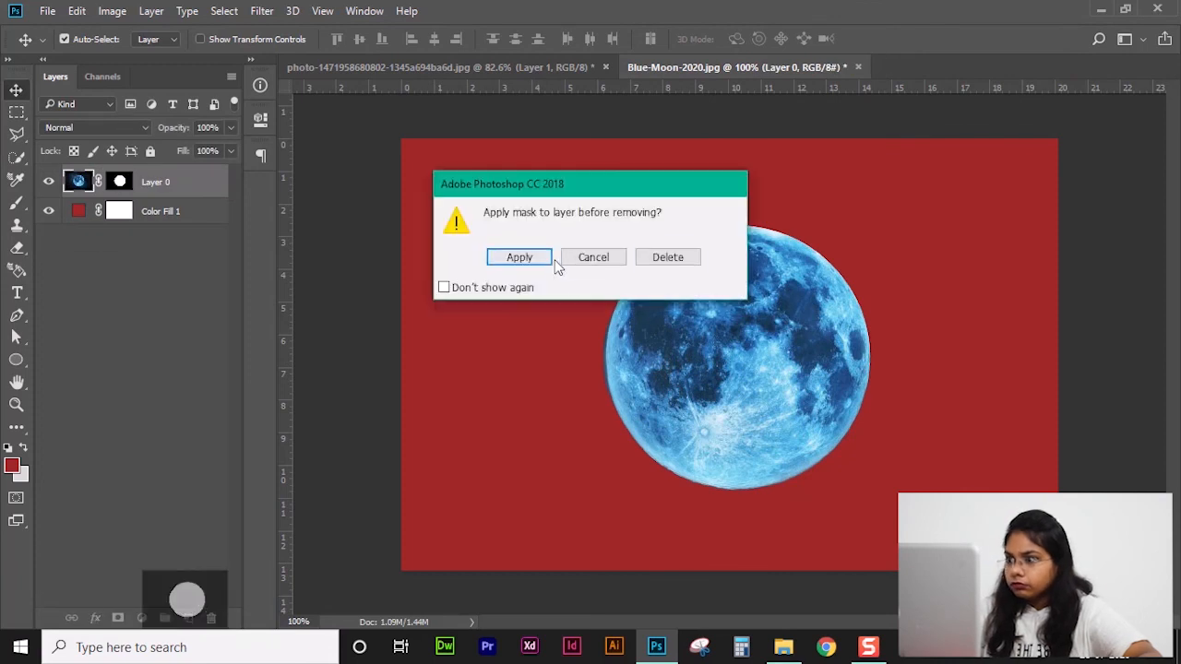
{"action": "left_click", "coordinate": [670, 260]}
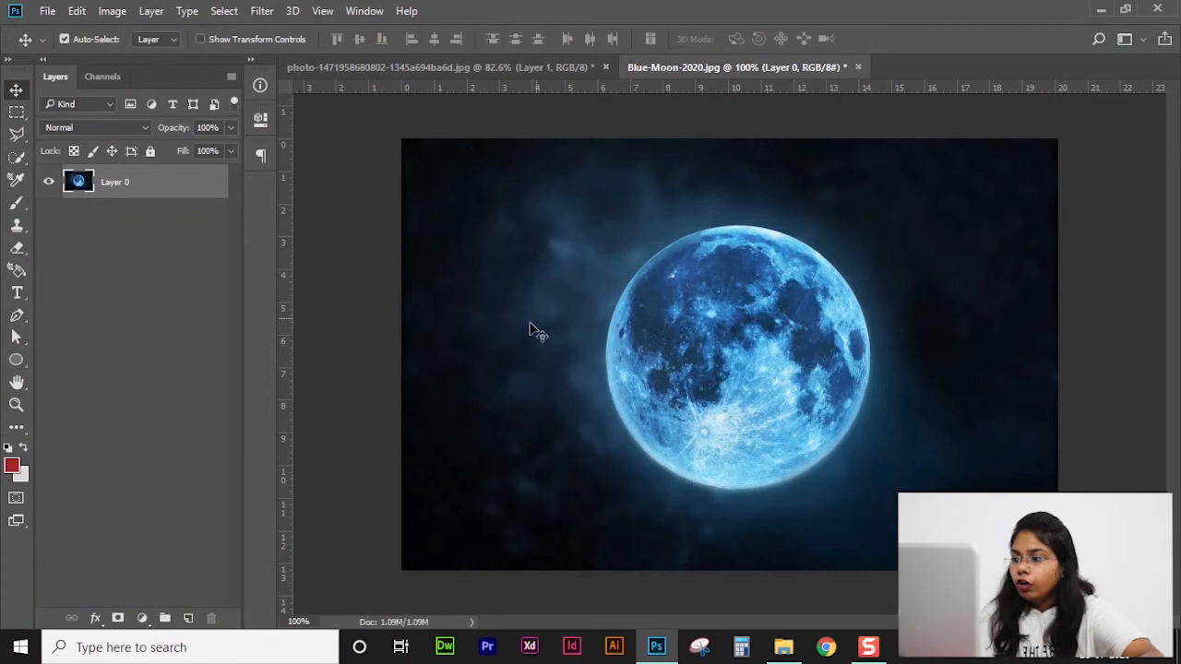
Add a Hue/Saturation adjustment layer above Layer 0 with Saturation set to -100
{"action": "left_click", "coordinate": [141, 619]}
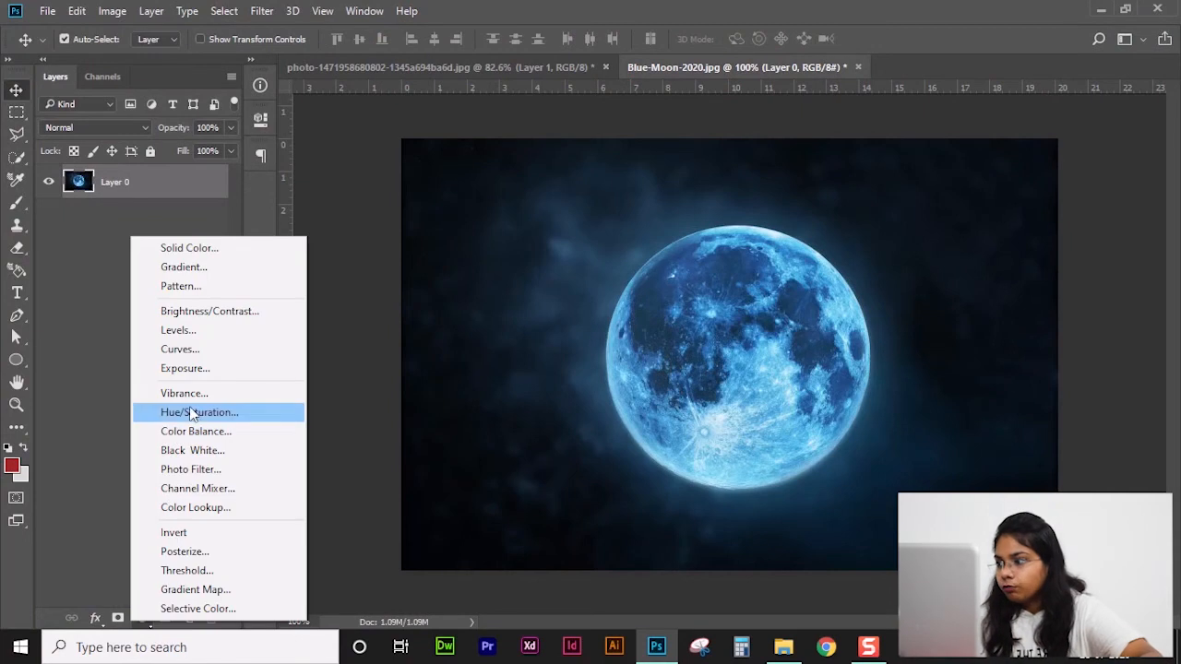
{"action": "left_click", "coordinate": [191, 410]}
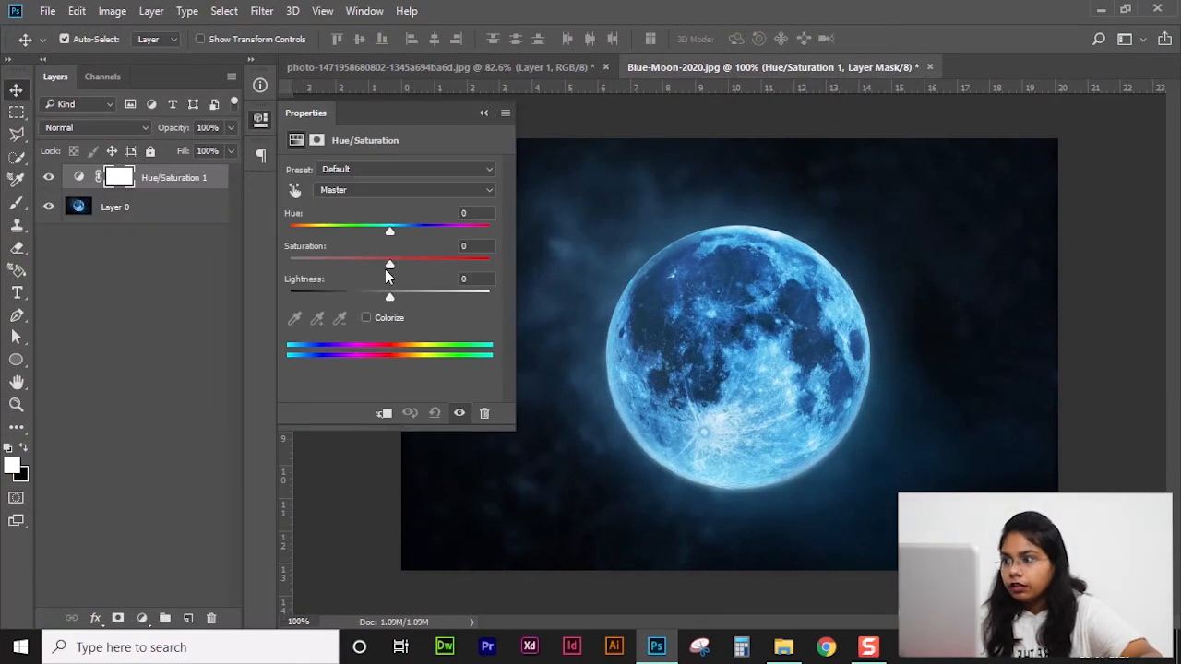
{"action": "left_click_drag", "start_coordinate": [396, 265], "coordinate": [225, 273]}
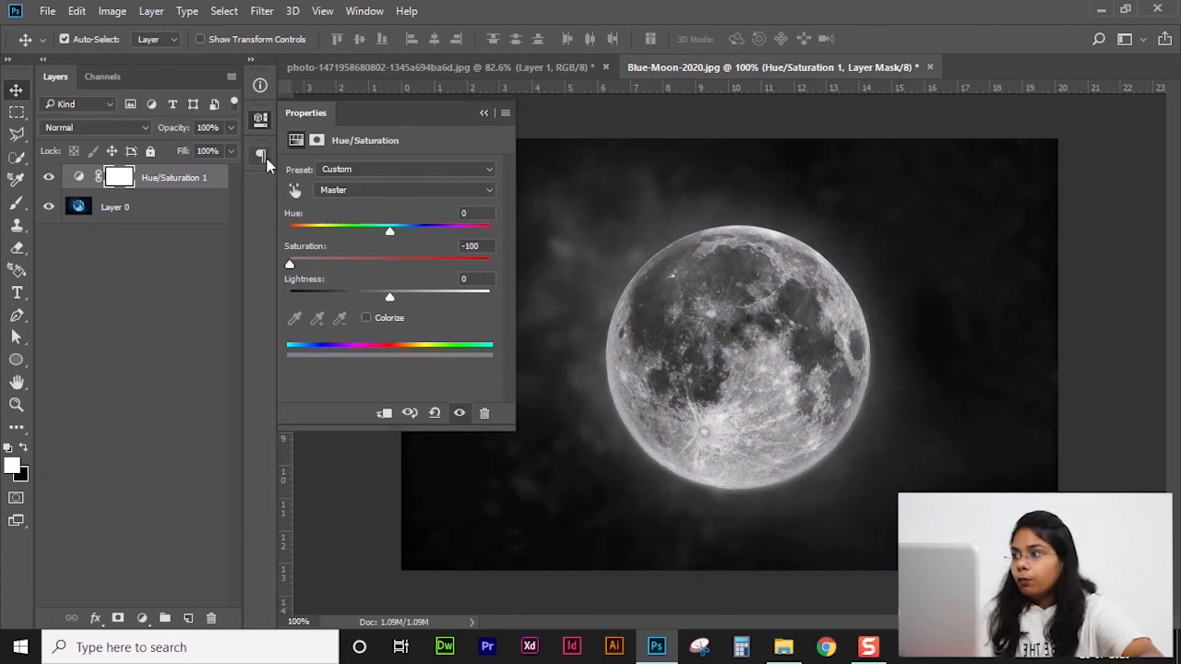
Delete the Hue/Saturation adjustment layer and collapse the layer properties
{"action": "left_click_drag", "start_coordinate": [212, 185], "coordinate": [212, 619]}
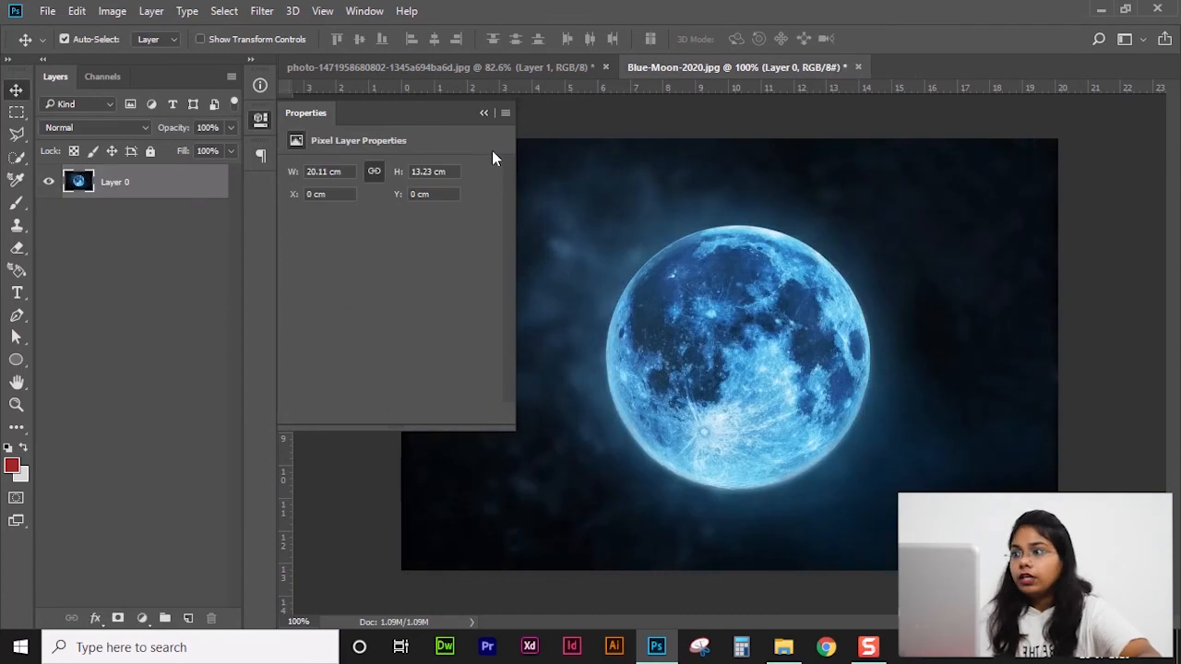
{"action": "left_click", "coordinate": [483, 112]}
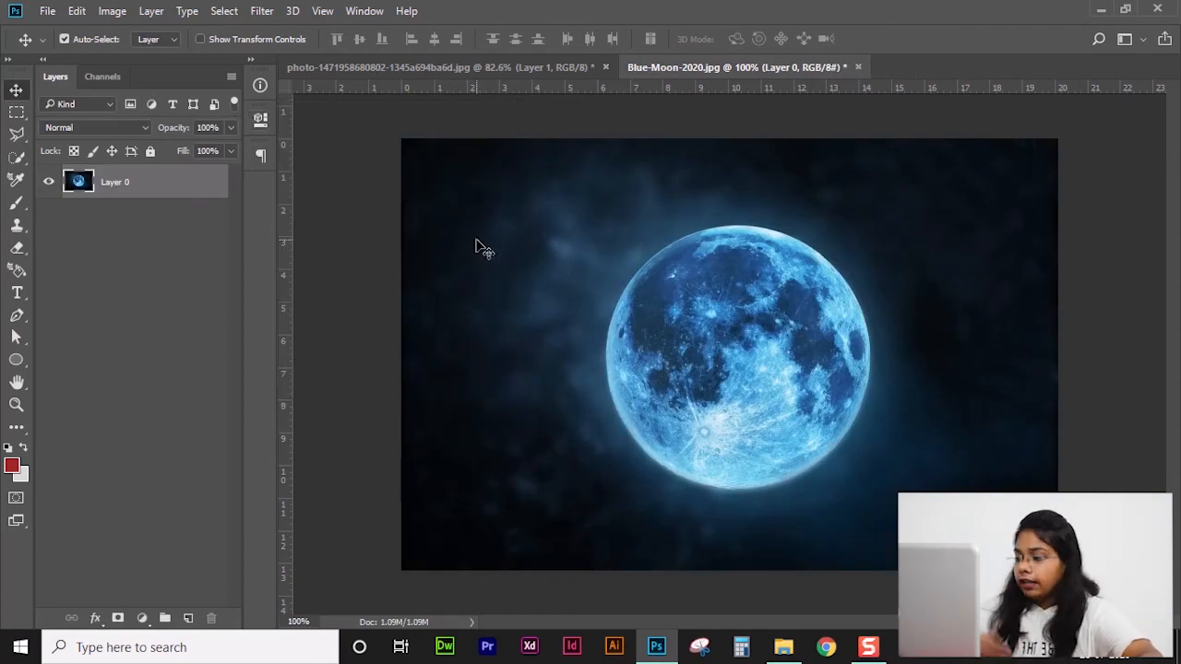
Desaturate Layer 0 directly with the Desaturate command and undo it
{"action": "key", "text": "ctrl"}
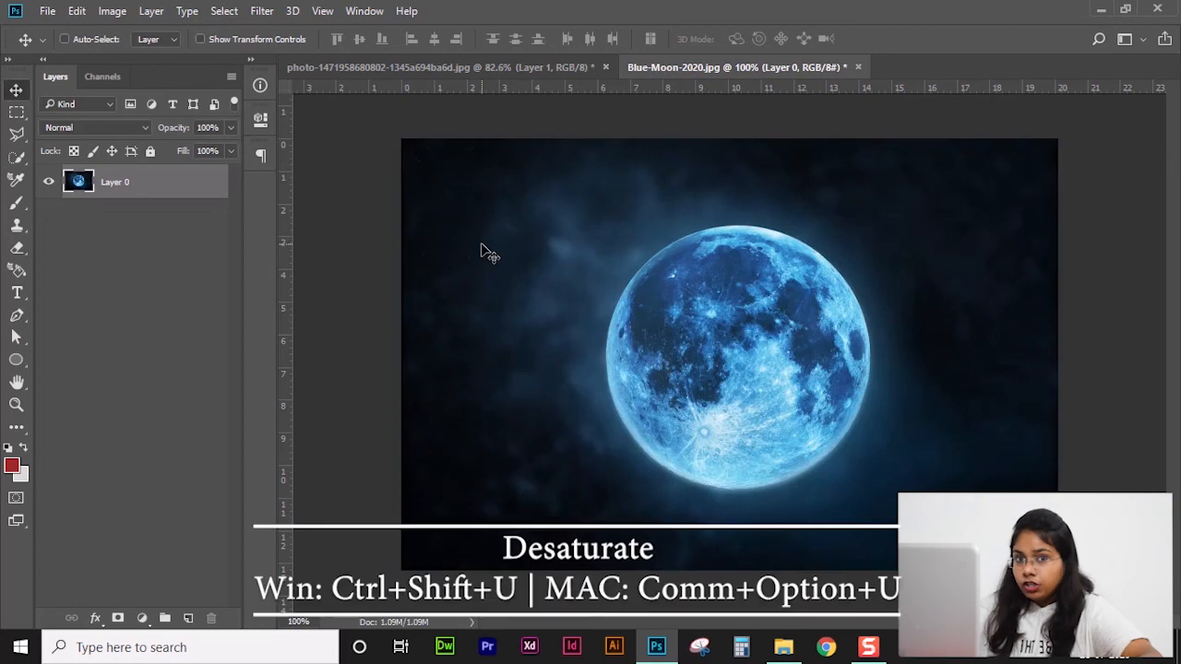
{"action": "key", "text": "ctrl+shift+u"}
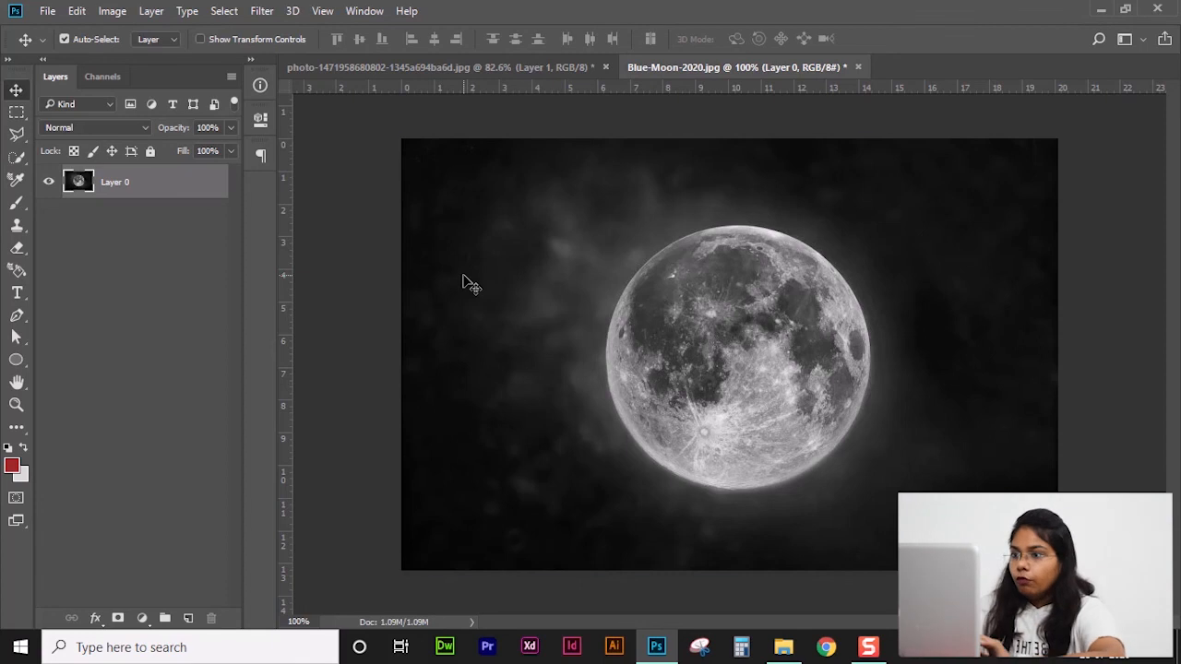
{"action": "key", "text": "ctrl+z"}
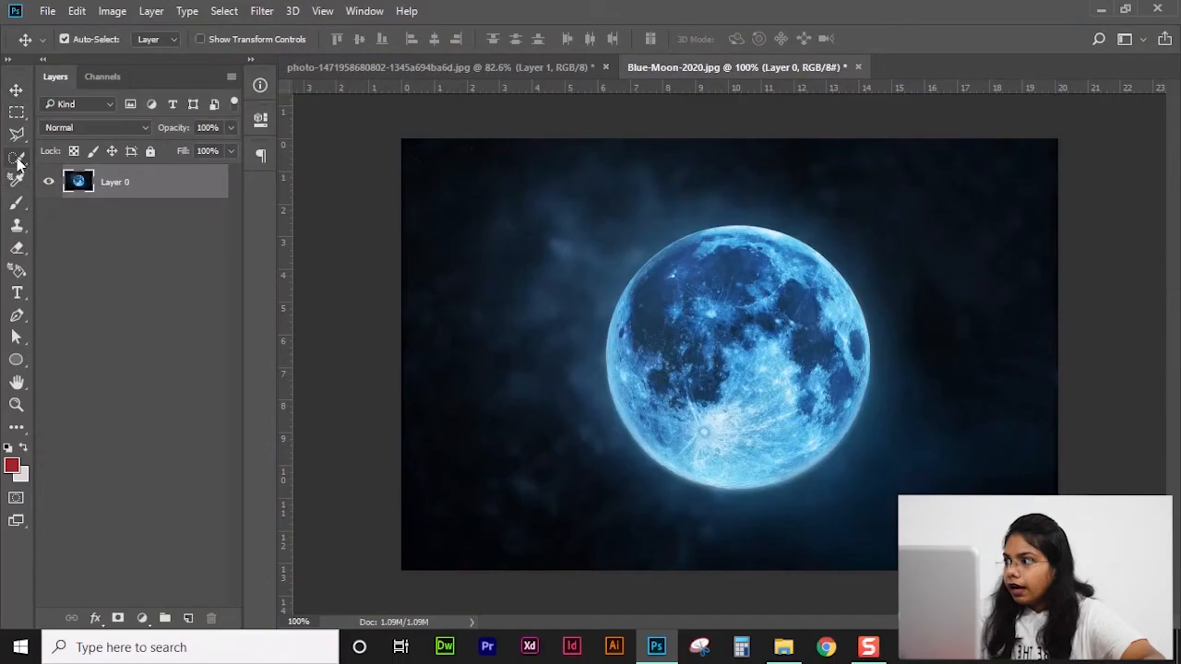
Select the whole moon with the Quick Selection tool and mask Layer 0 to show only the moon, first trying and undoing the inverted mask
{"action": "left_click", "coordinate": [17, 157]}
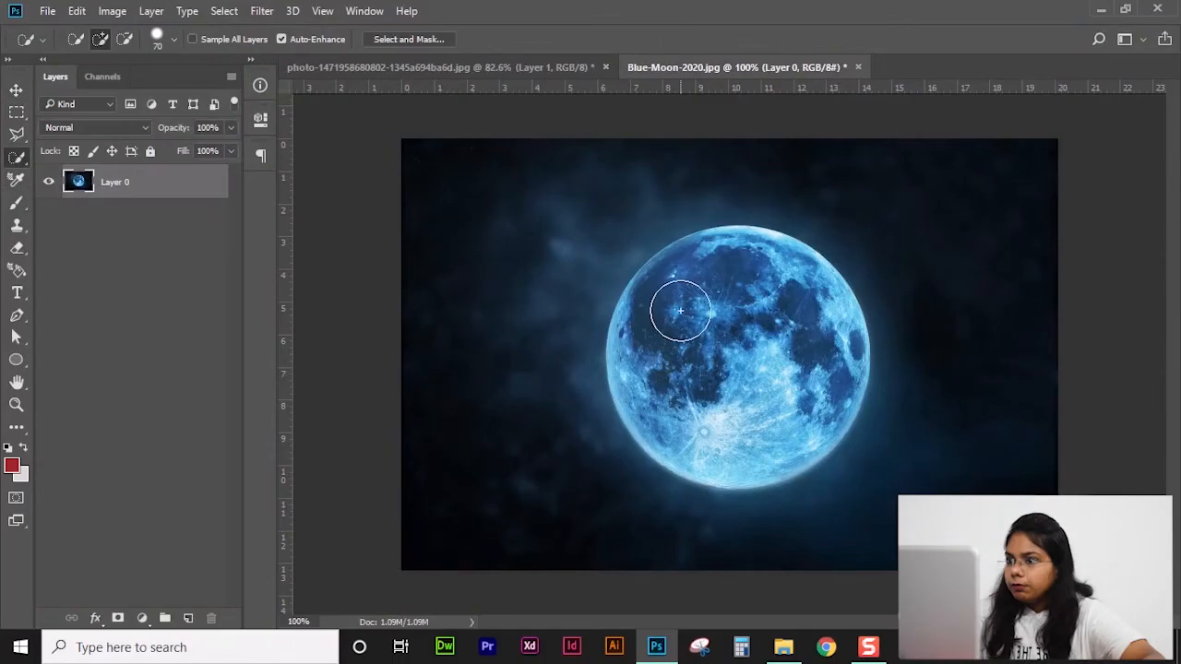
{"action": "mouse_move", "coordinate": [680, 308]}
{"action": "left_mouse_down"}
{"action": "mouse_move", "coordinate": [768, 338]}
{"action": "mouse_move", "coordinate": [733, 339]}
{"action": "mouse_move", "coordinate": [870, 414]}
{"action": "left_mouse_up"}
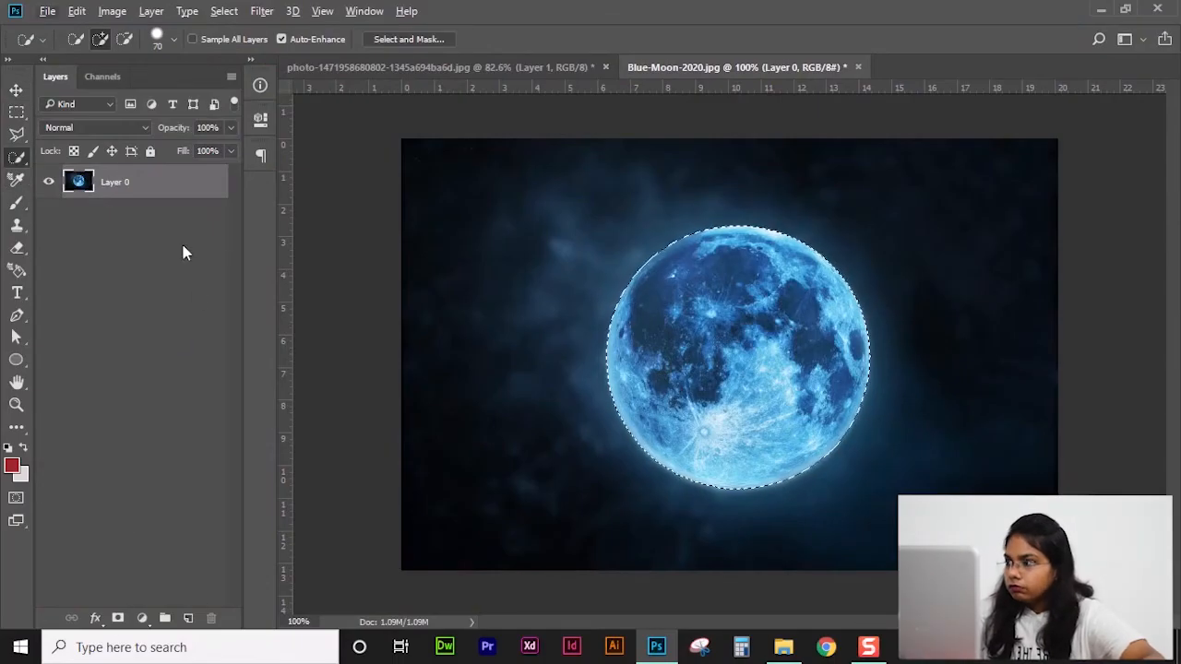
{"action": "left_click", "coordinate": [117, 618], "text": "alt"}
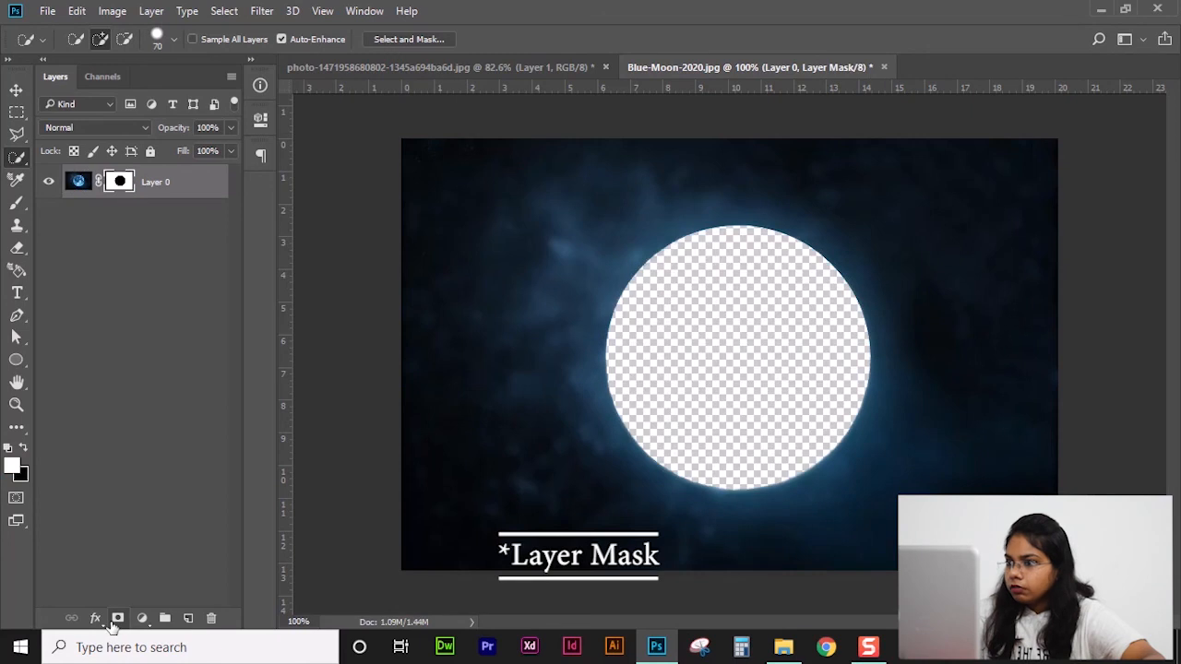
{"action": "key", "text": "ctrl+z"}
{"action": "left_click", "coordinate": [117, 618]}
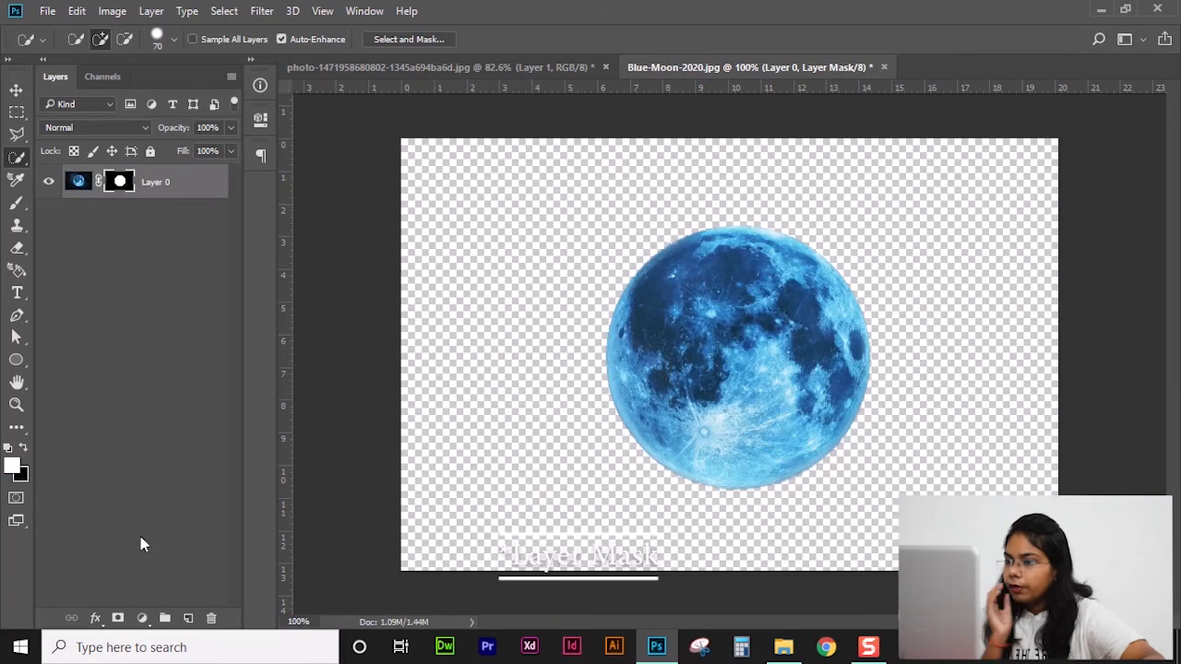
Add a new layer beneath the masked moon layer and make it a Solid Color fill of dark red 200606
{"action": "left_click", "coordinate": [187, 618]}
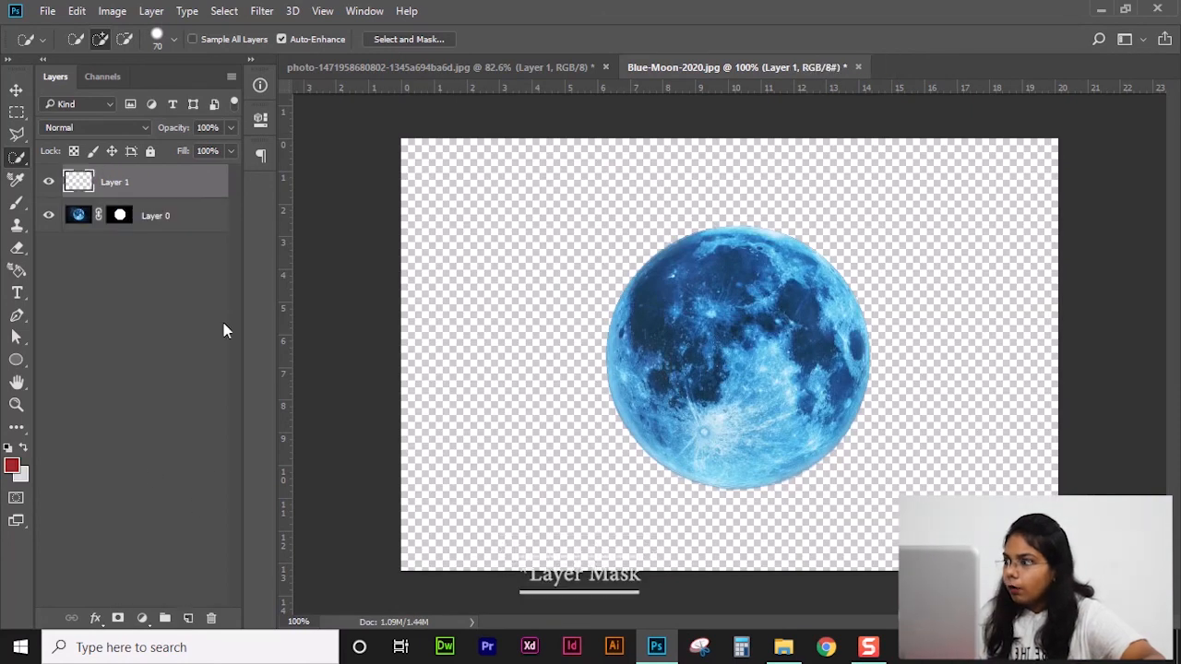
{"action": "left_click_drag", "start_coordinate": [188, 197], "coordinate": [185, 238]}
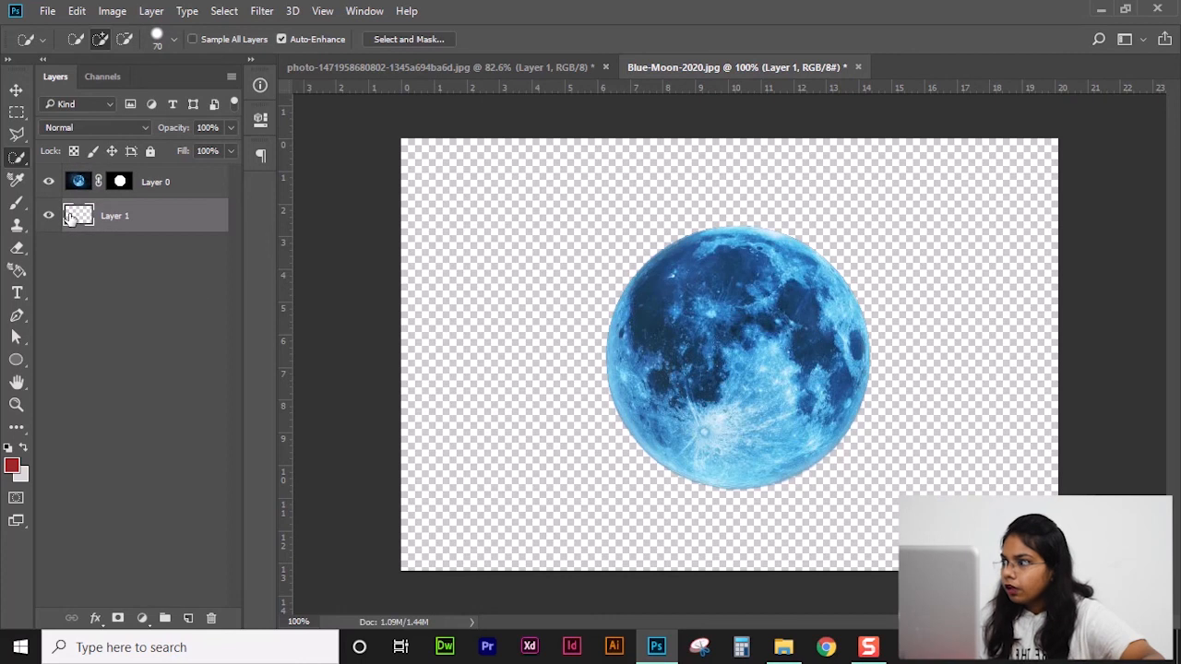
{"action": "left_click", "coordinate": [142, 619]}
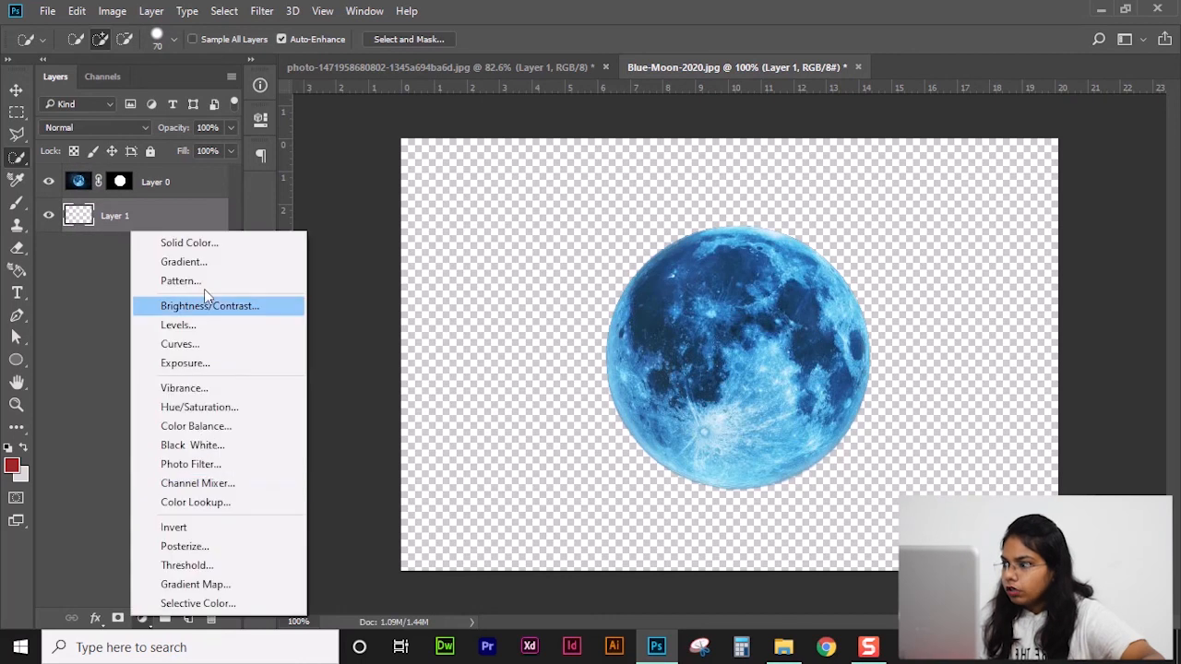
{"action": "left_click", "coordinate": [215, 243]}
{"action": "mouse_move", "coordinate": [334, 362]}
{"action": "left_mouse_down"}
{"action": "mouse_move", "coordinate": [382, 448]}
{"action": "mouse_move", "coordinate": [334, 362]}
{"action": "mouse_move", "coordinate": [338, 432]}
{"action": "left_mouse_up"}
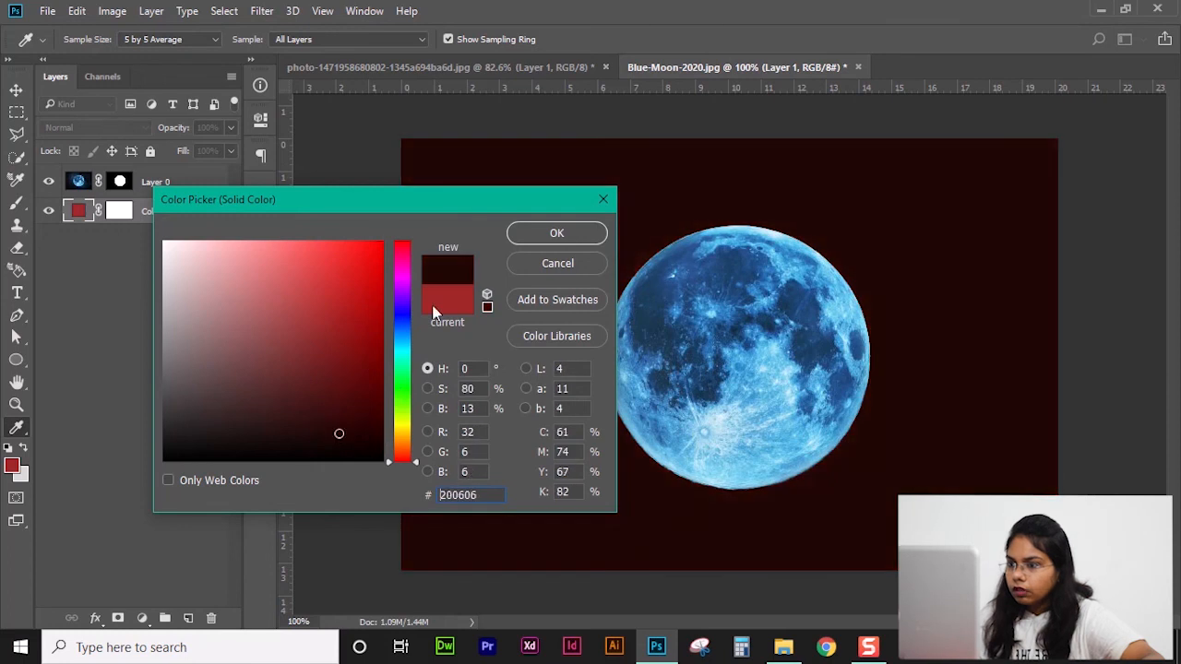
{"action": "left_click", "coordinate": [520, 235]}
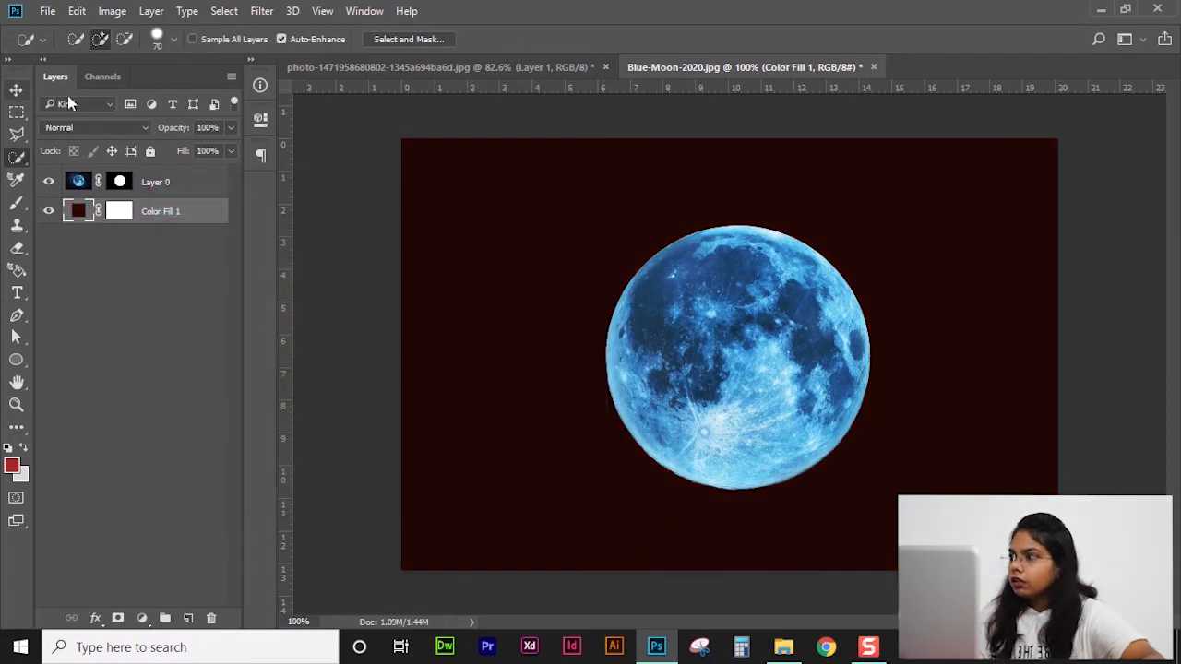
Select the moon layer together with the dark red fill layer using the Move tool and merge them into one layer
{"action": "left_click", "coordinate": [16, 89]}
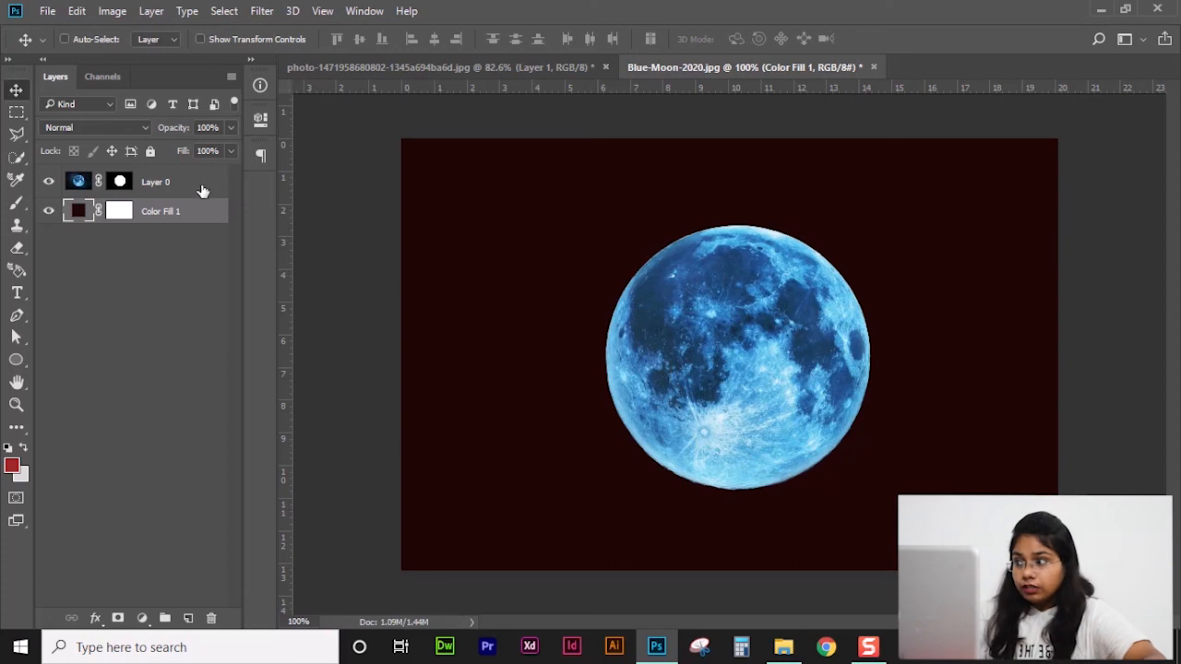
{"action": "left_click", "coordinate": [202, 184], "text": "ctrl"}
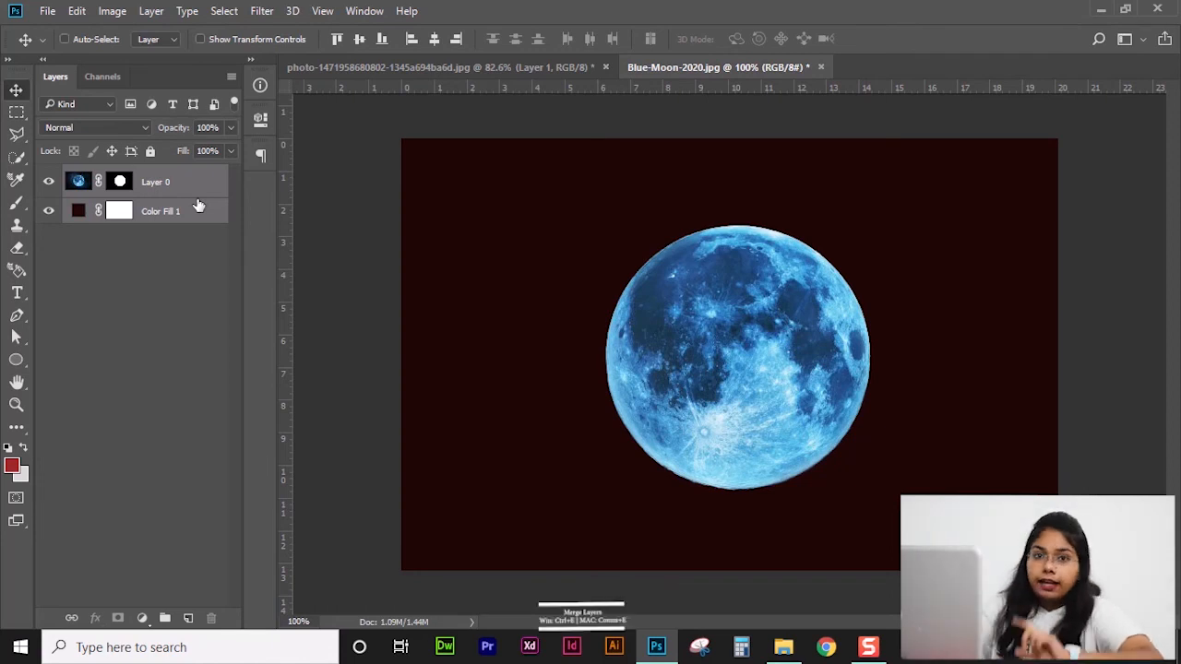
{"action": "key", "text": "ctrl+e"}
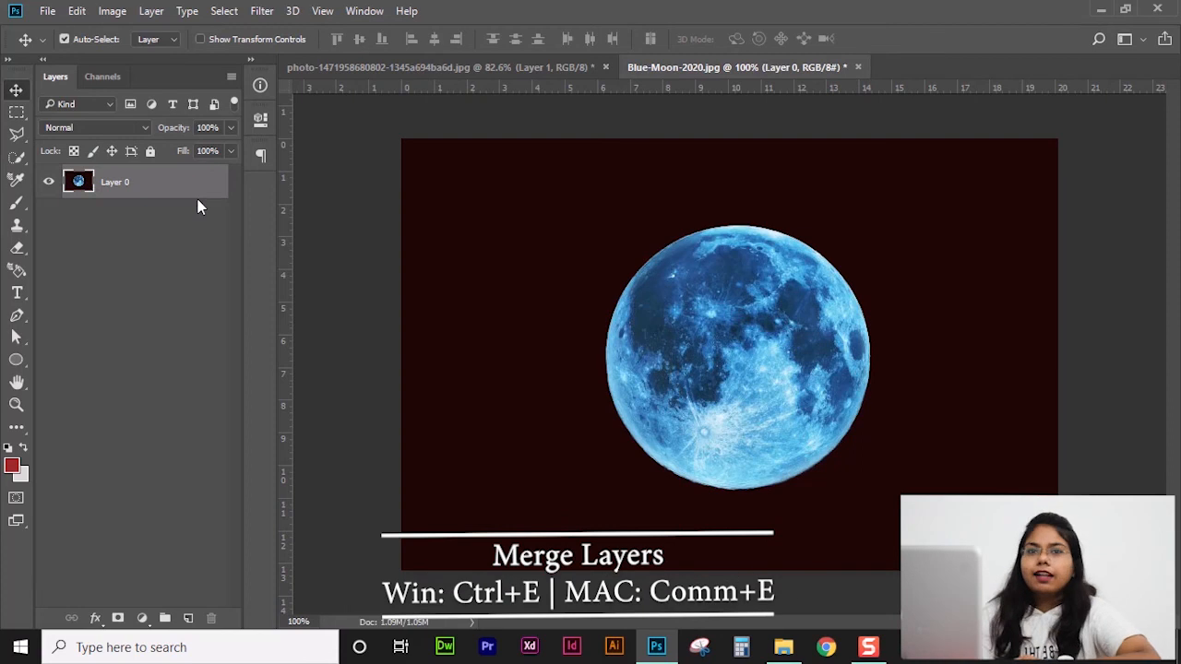